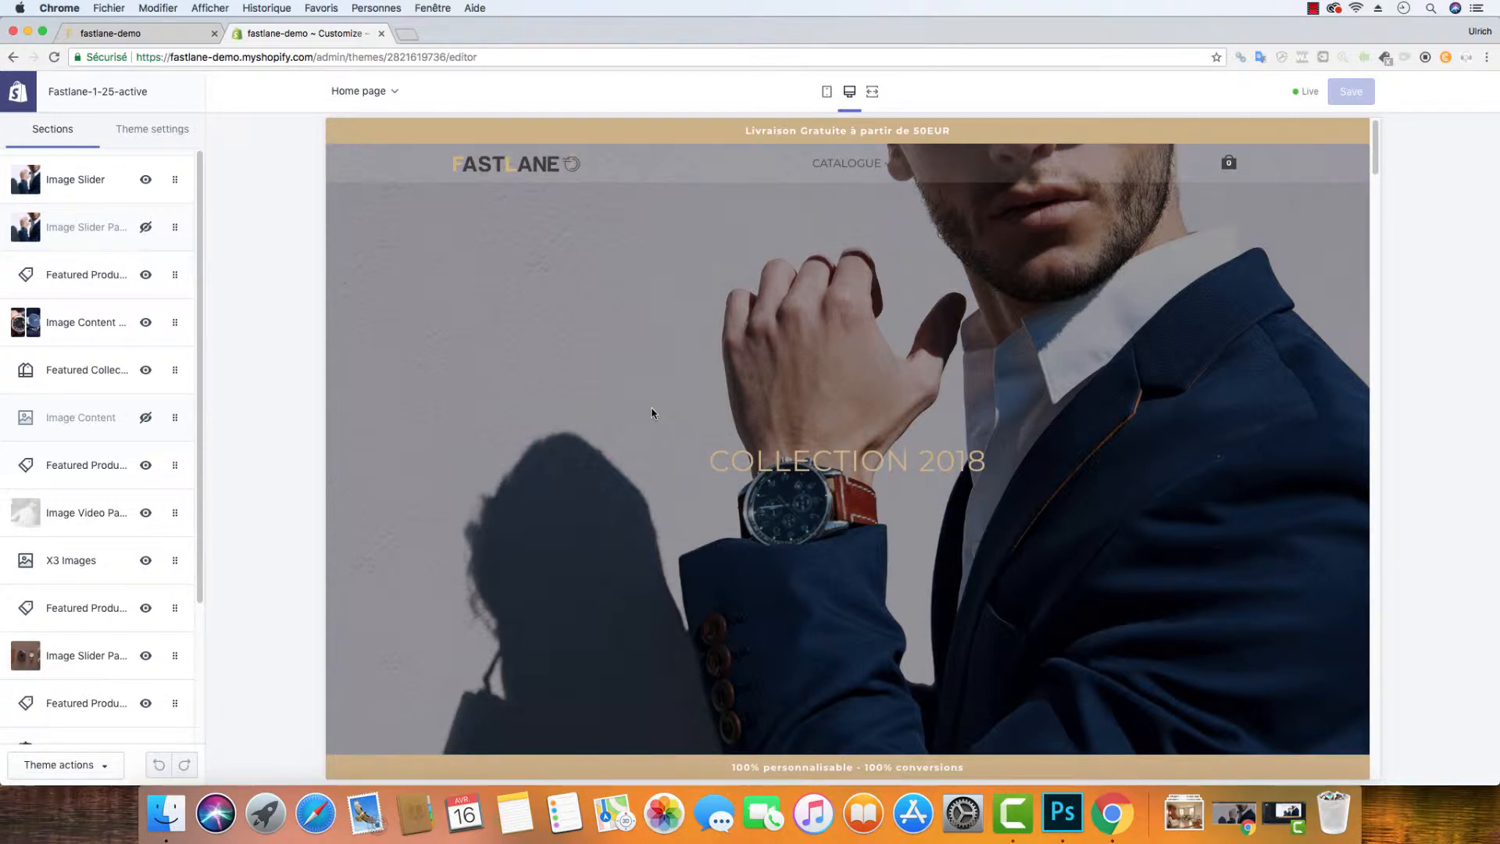
Examine the home page preview in desktop view and in mobile view, ending back in desktop view.
scroll(691, 391, down, 4)
scroll(693, 398, up, 4)
click(826, 91)
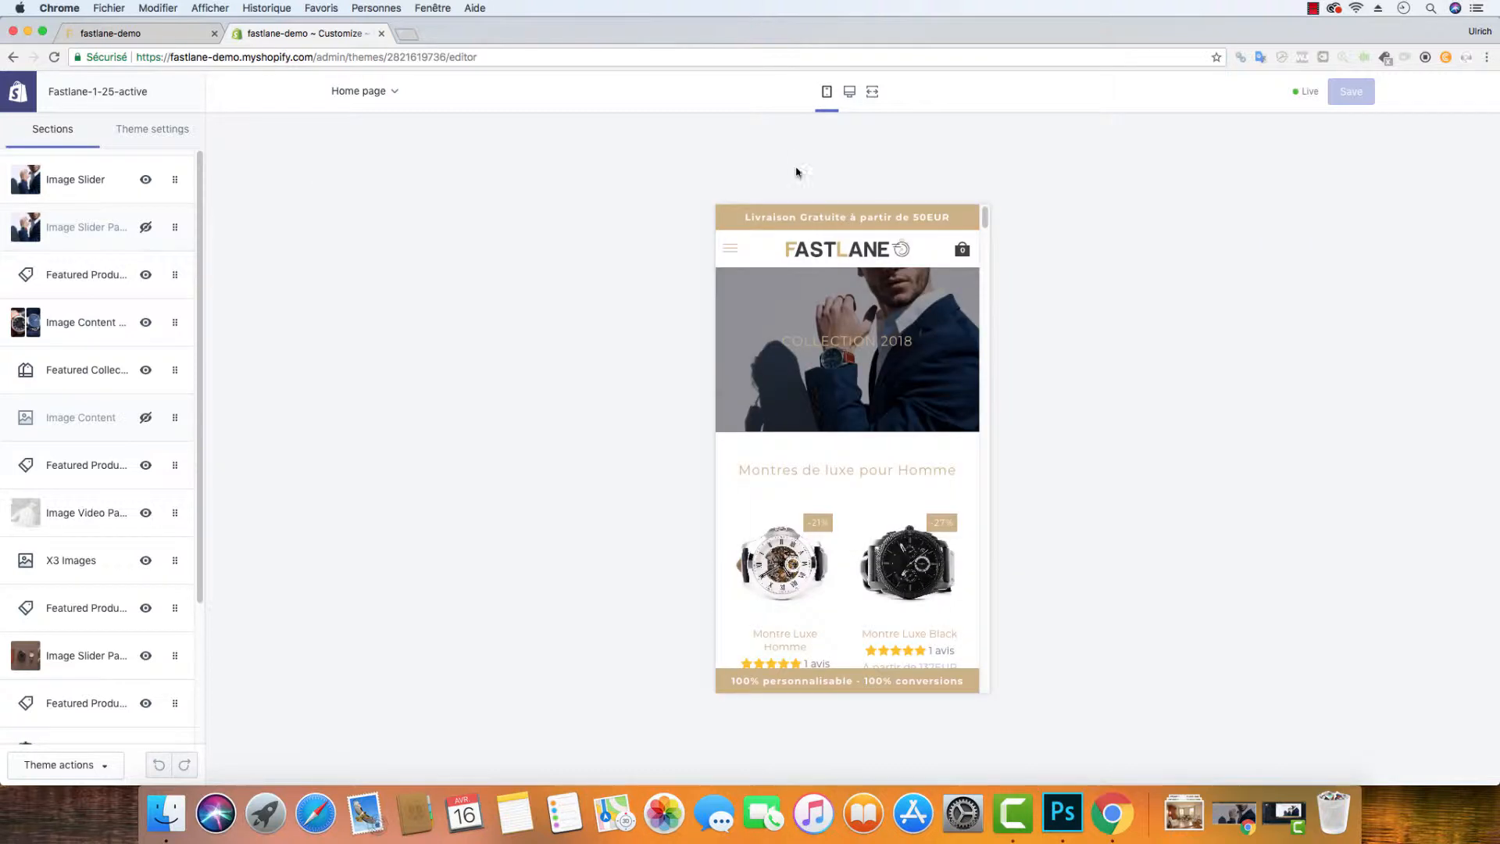
scroll(872, 377, down, 2)
scroll(874, 378, up, 2)
click(850, 92)
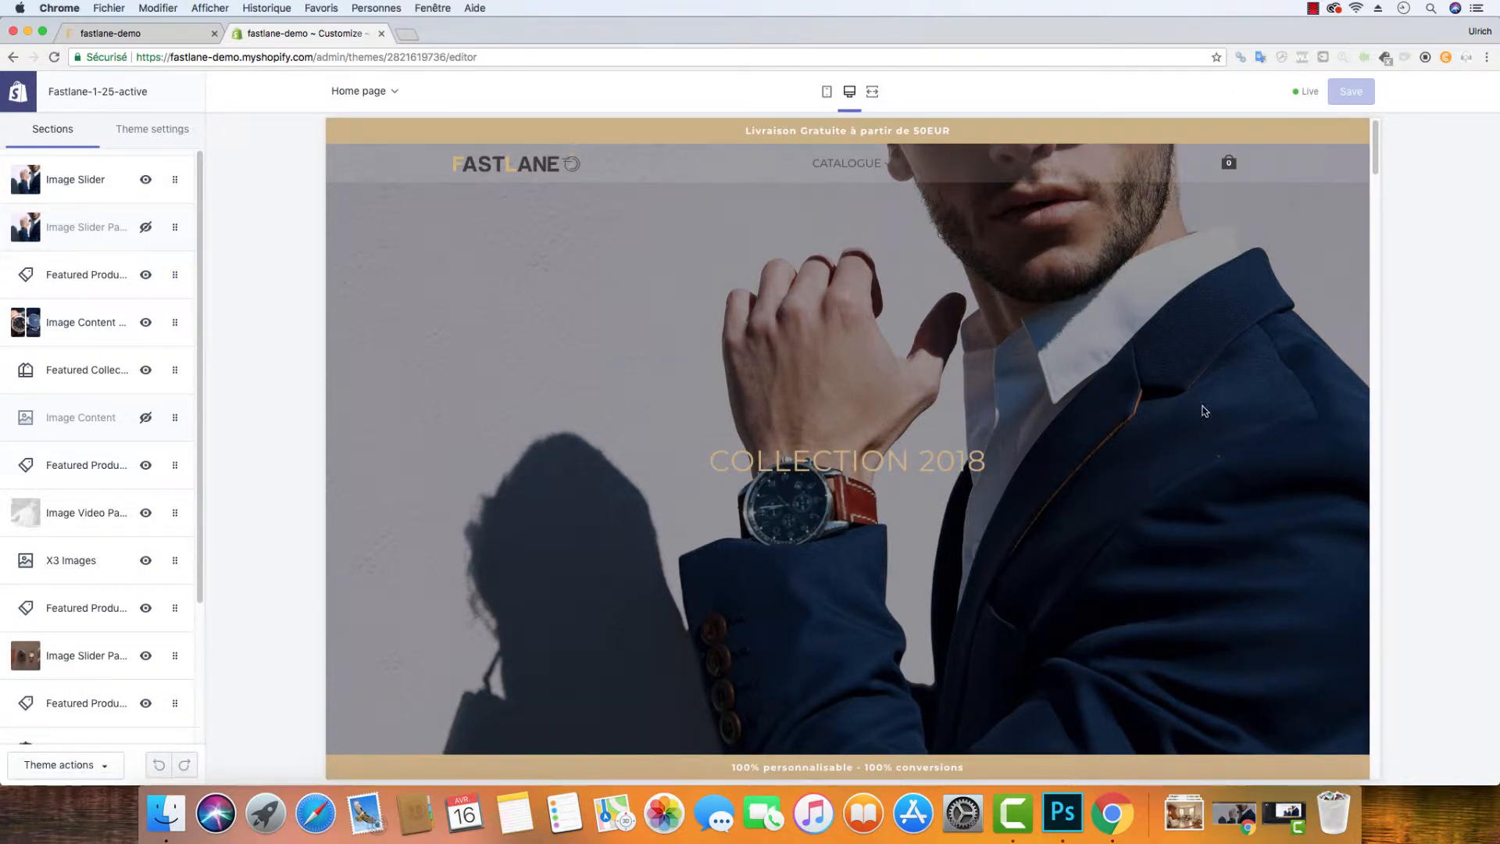
Open the Image Slider section and review its rotation interval, overlay opacity and overlay colour options.
click(95, 183)
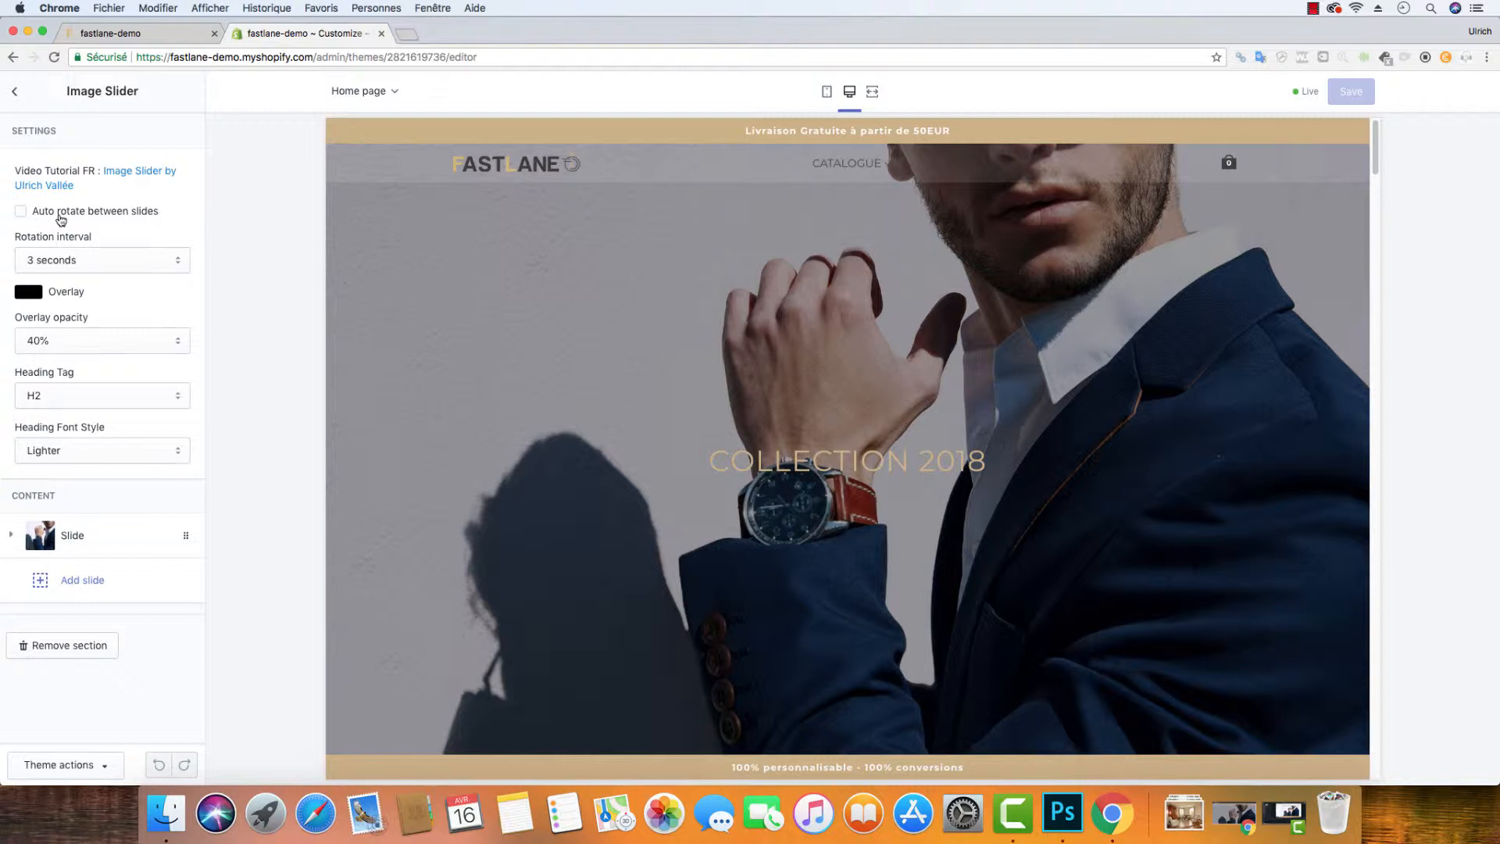
click(129, 260)
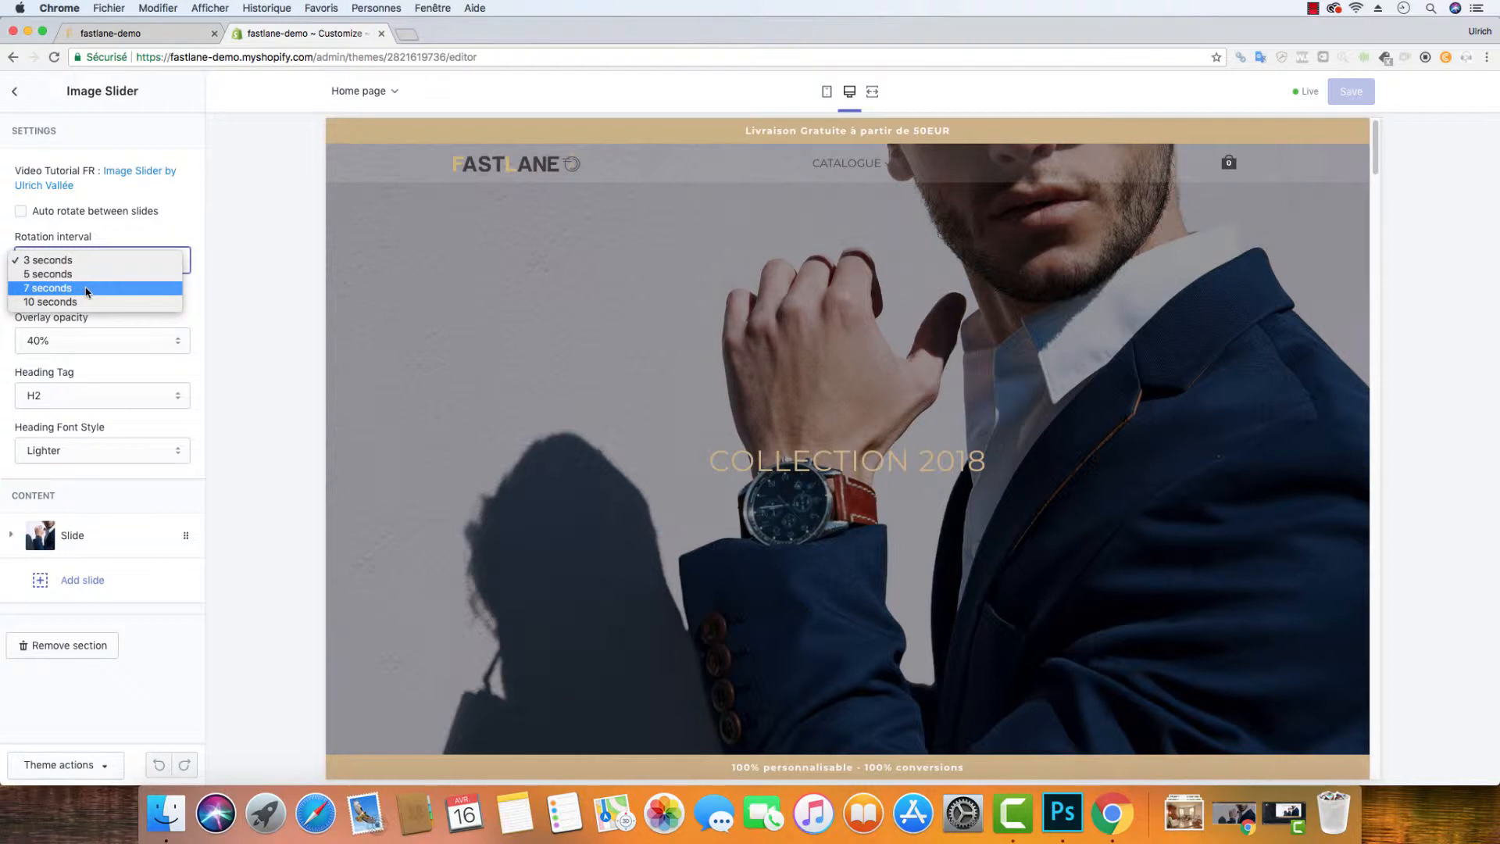
click(77, 214)
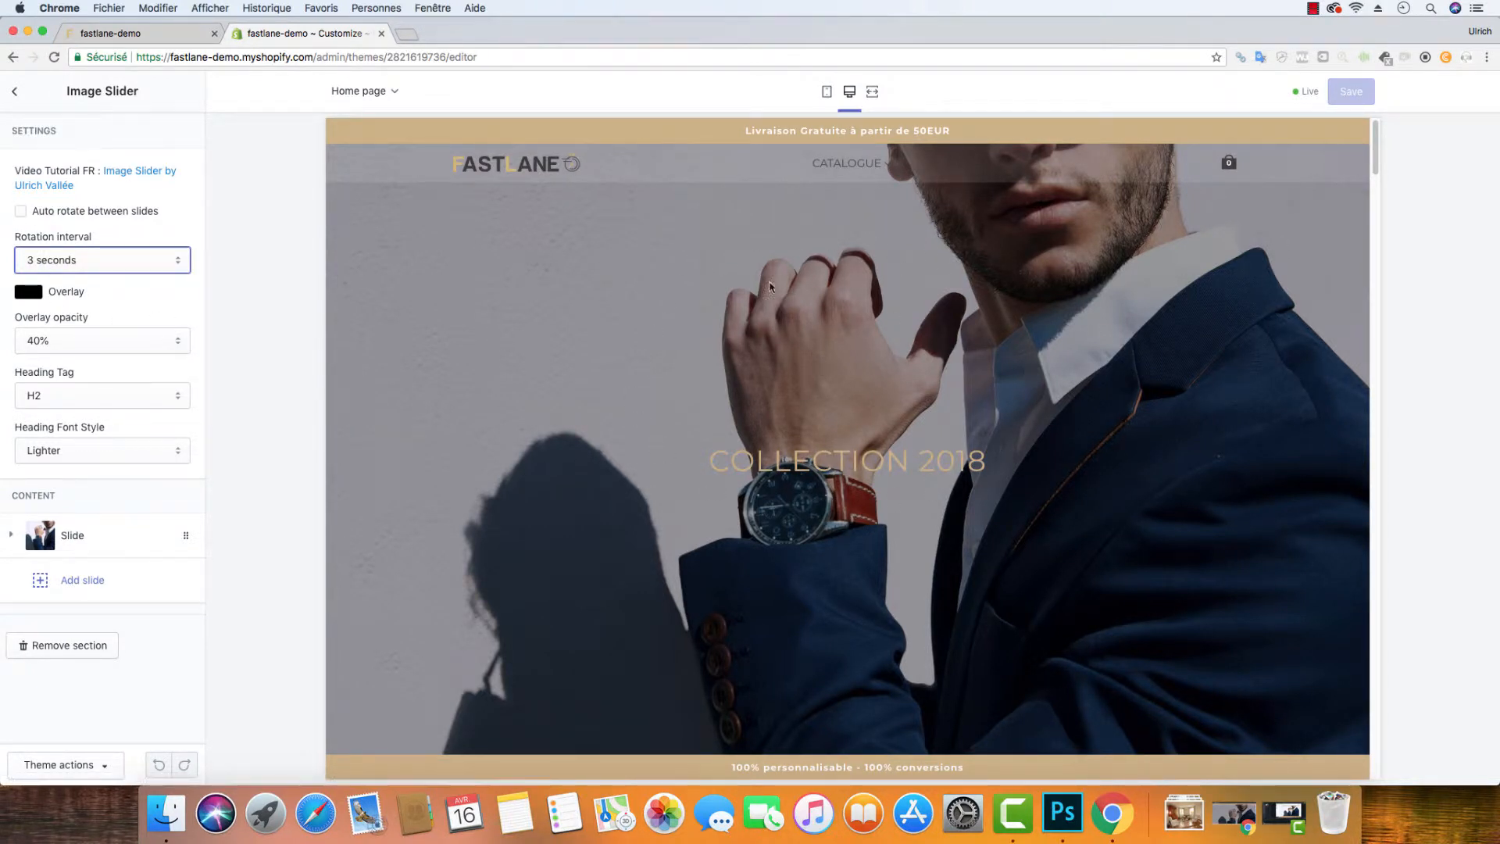
click(61, 340)
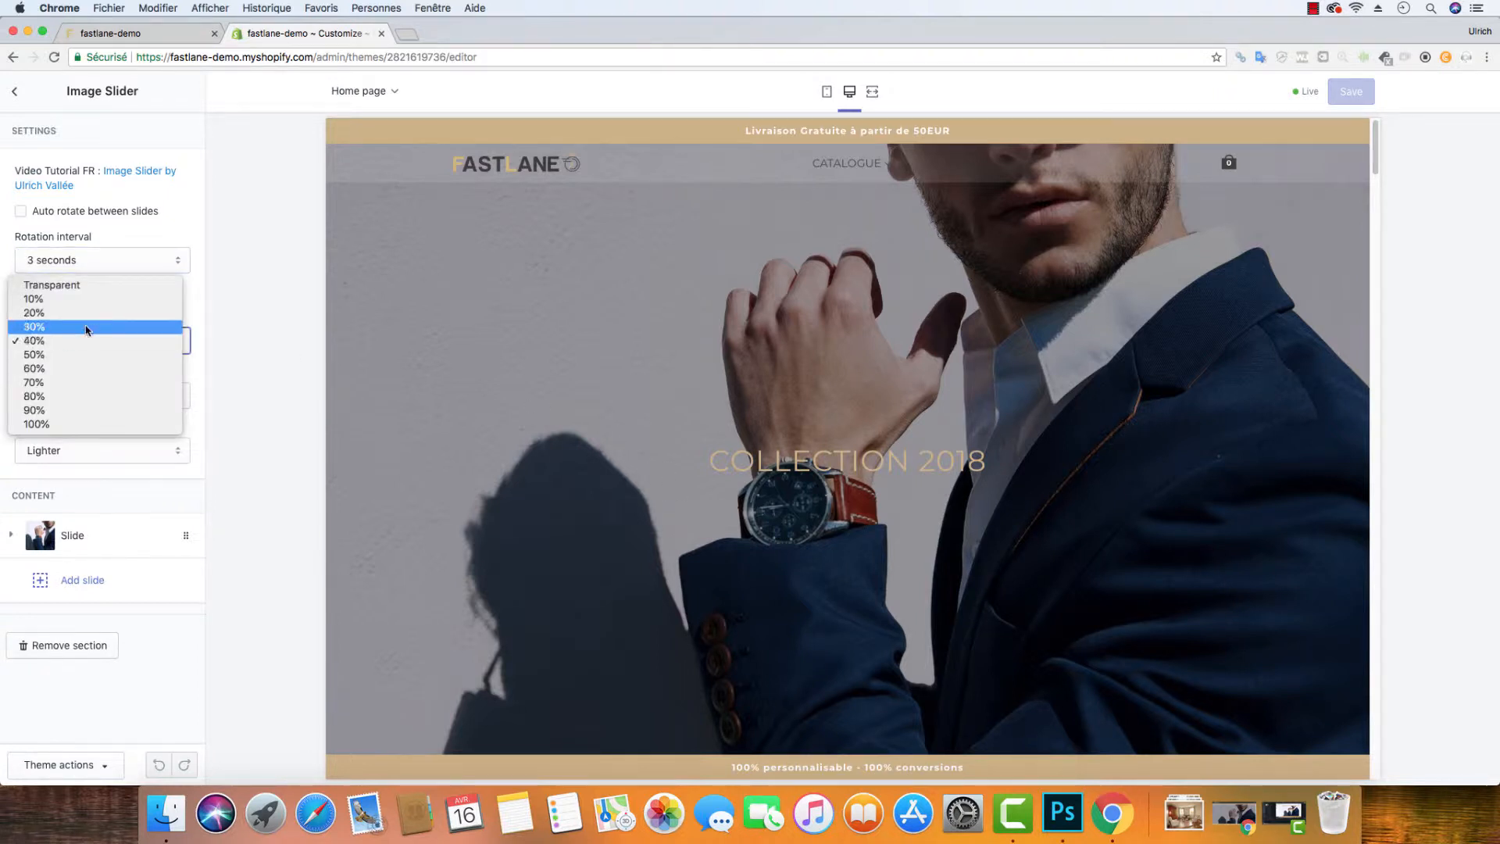
click(195, 286)
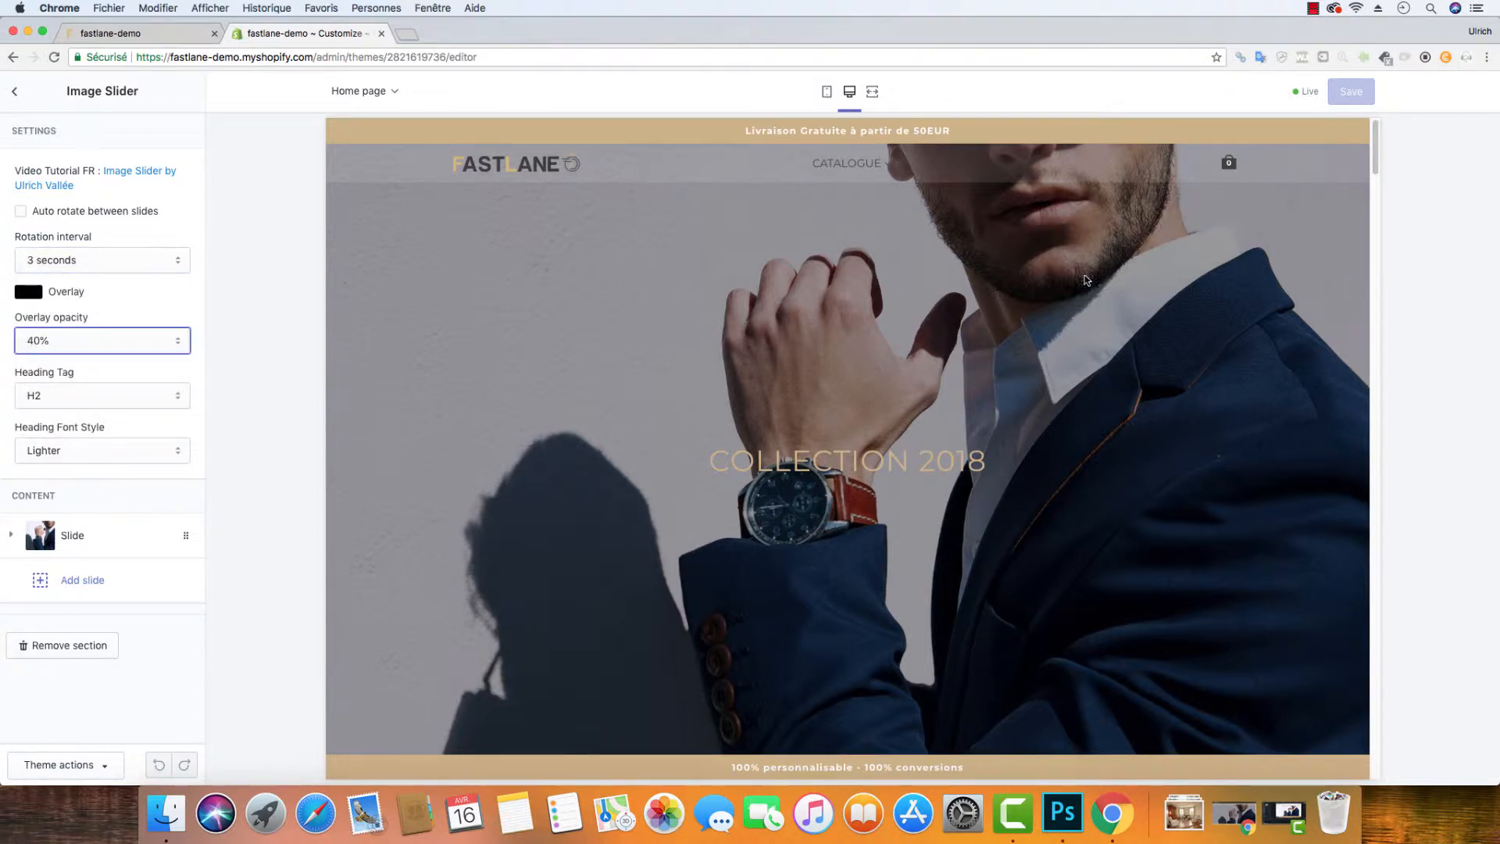
click(38, 294)
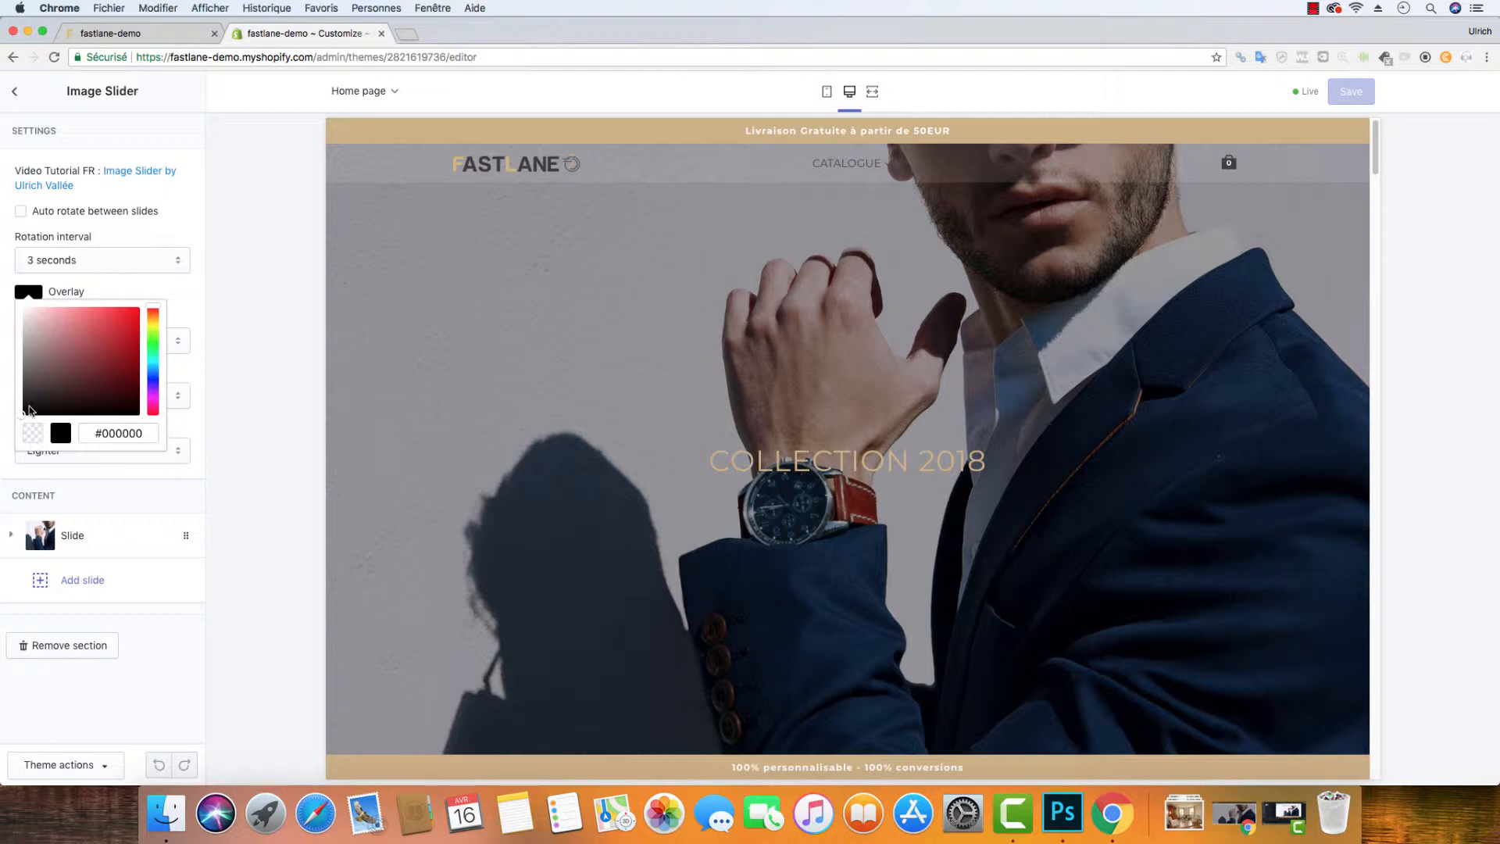
click(197, 300)
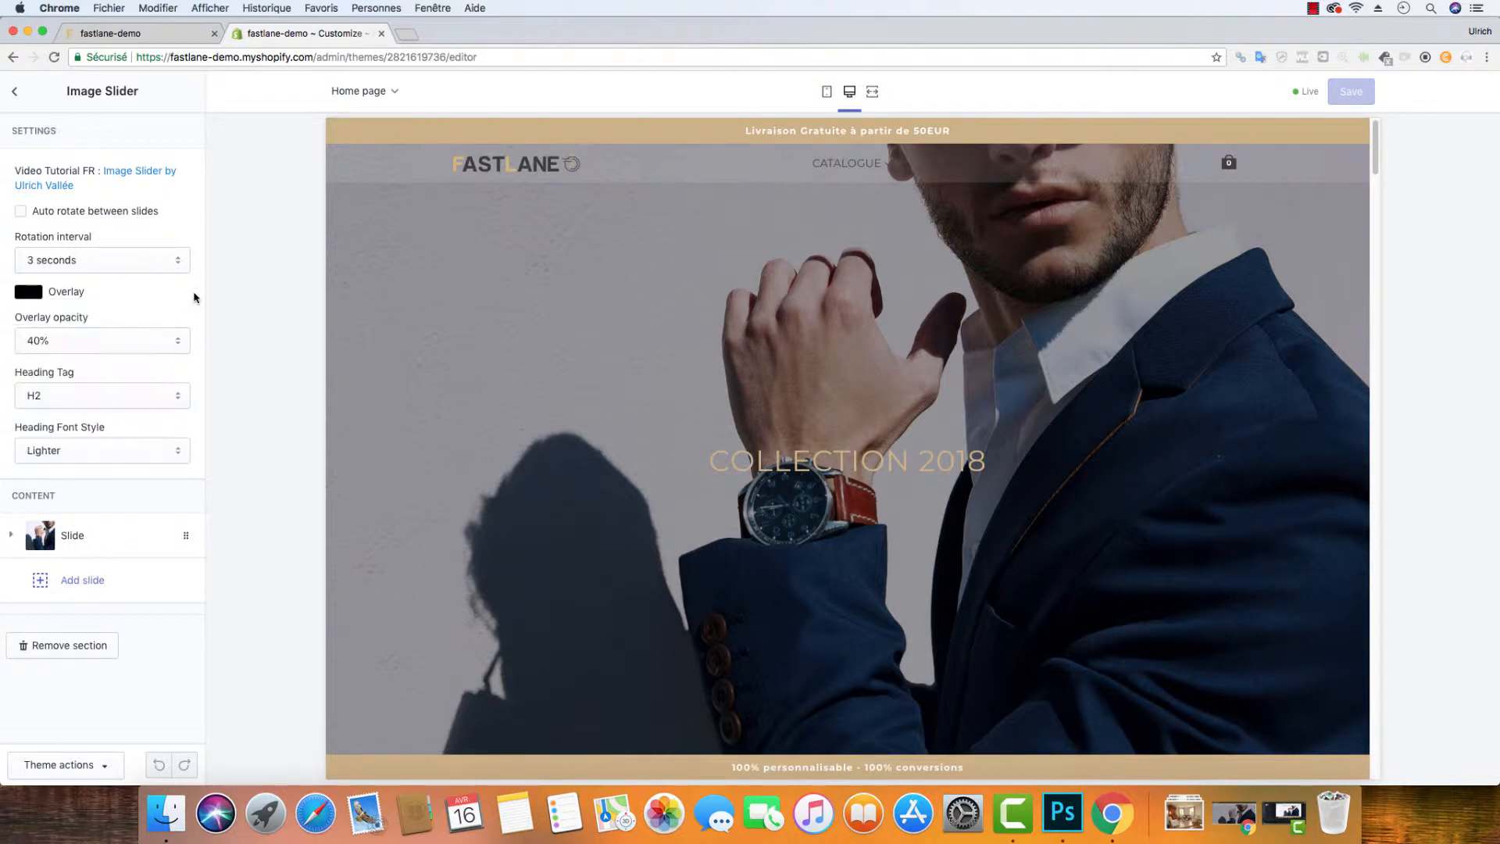
Try the slider's overlay opacity at 100% and 50%, and settle on Transparent.
click(65, 339)
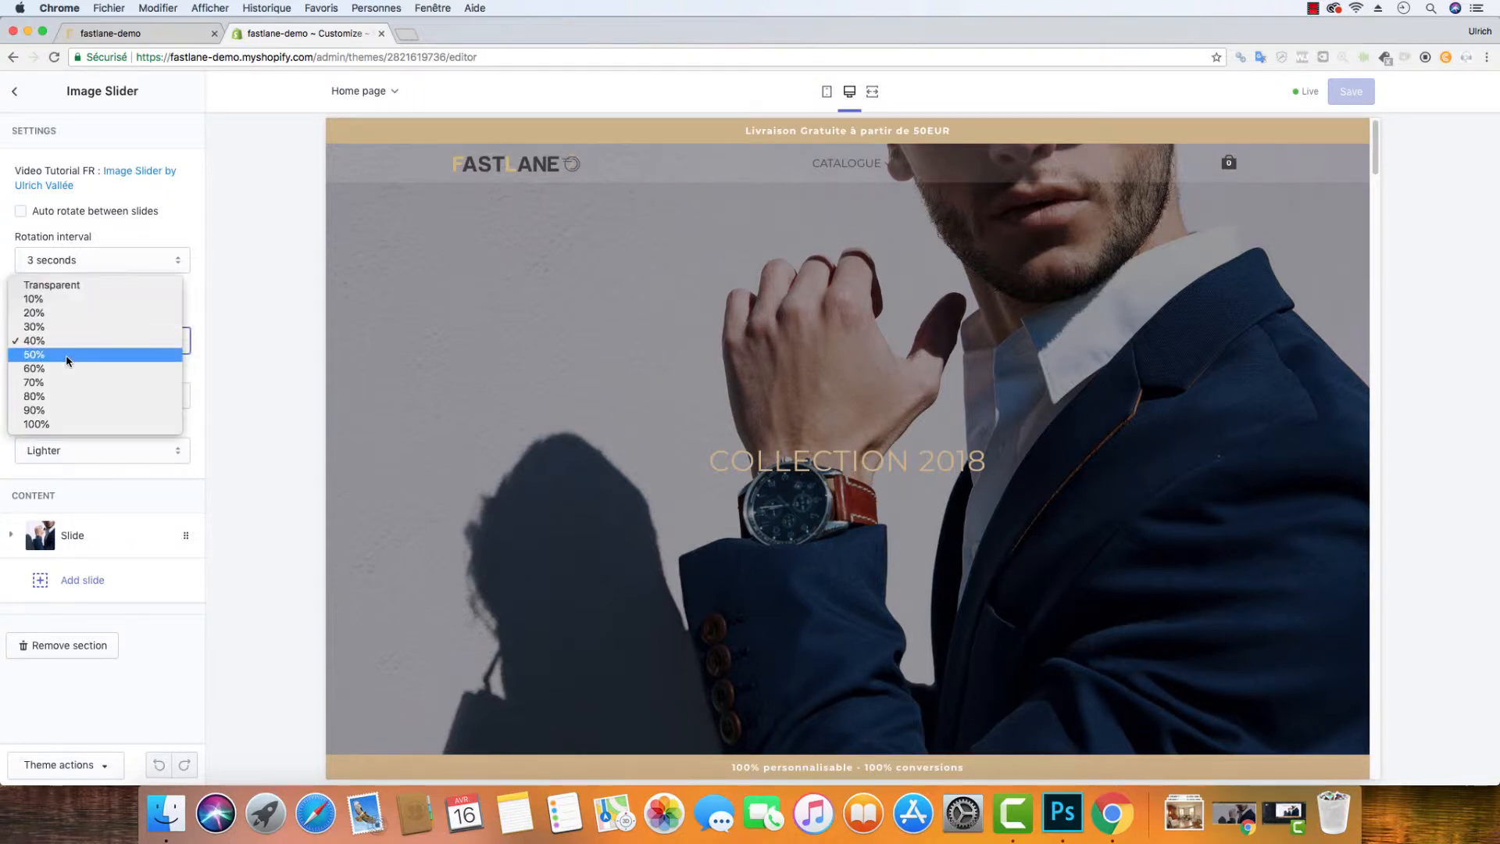
click(75, 426)
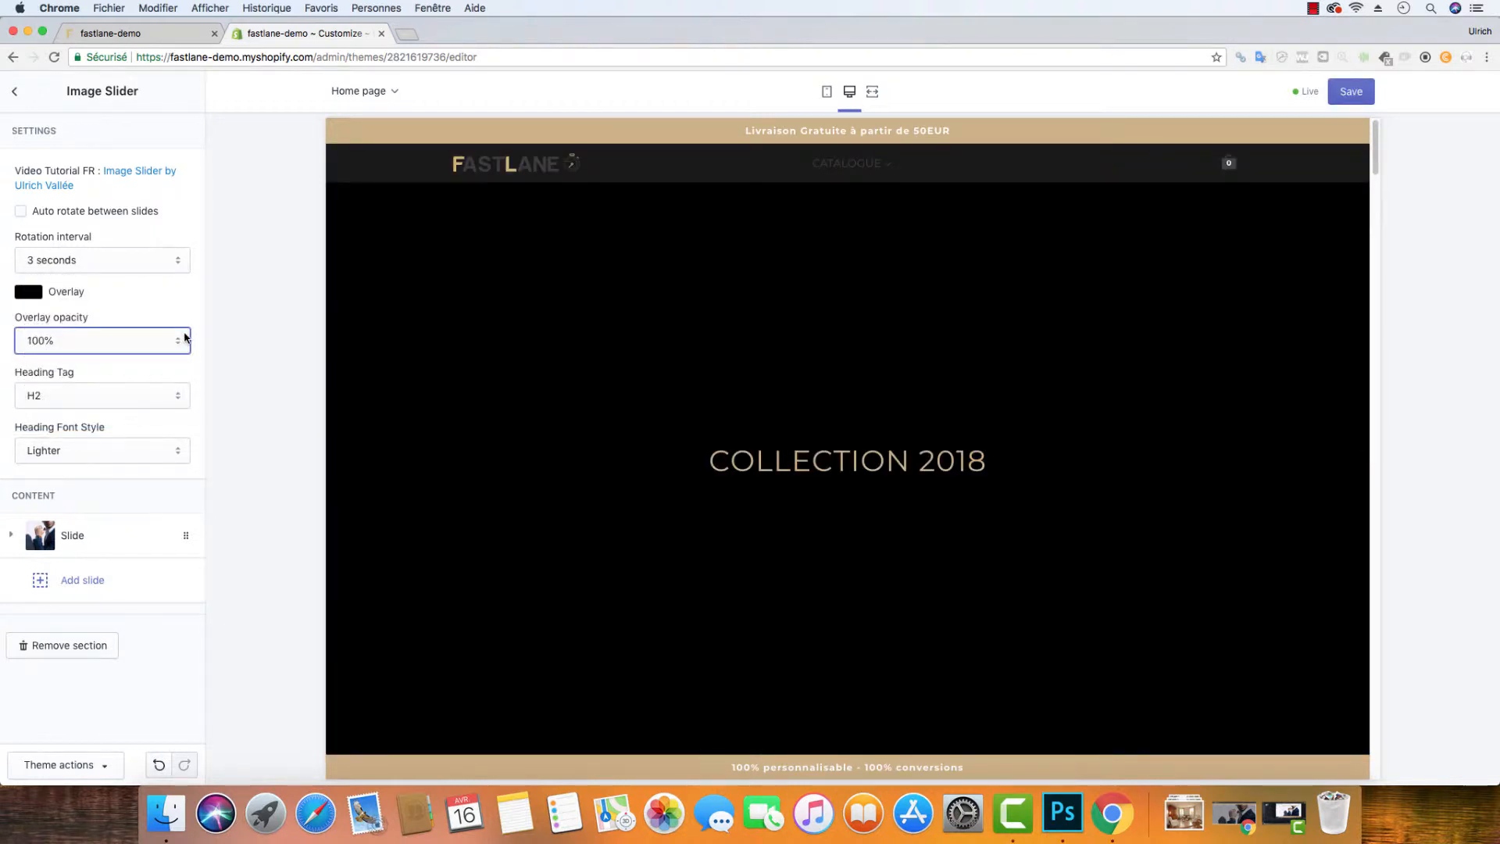
click(164, 344)
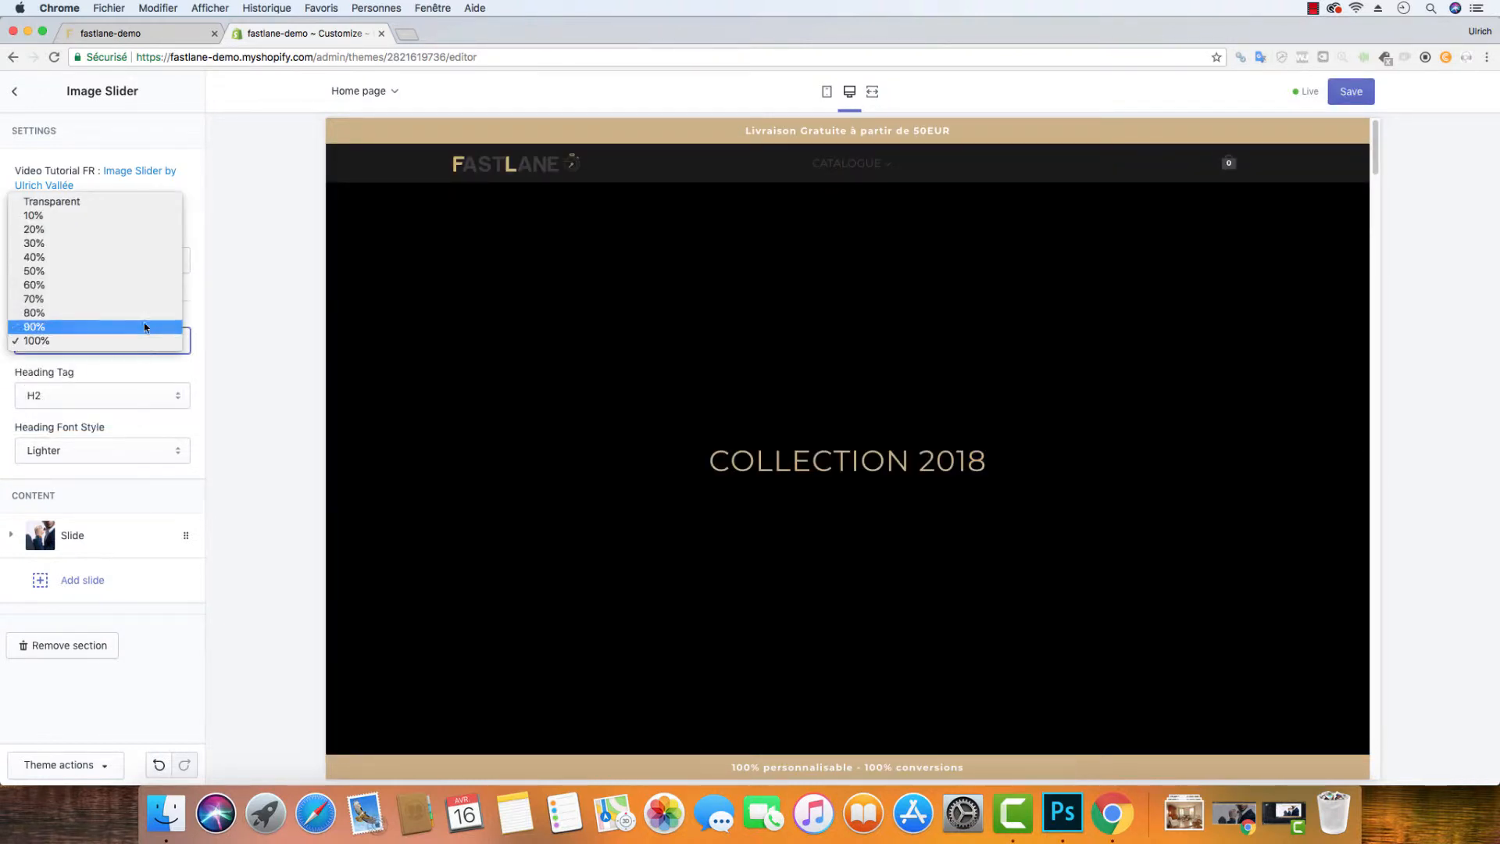
click(134, 272)
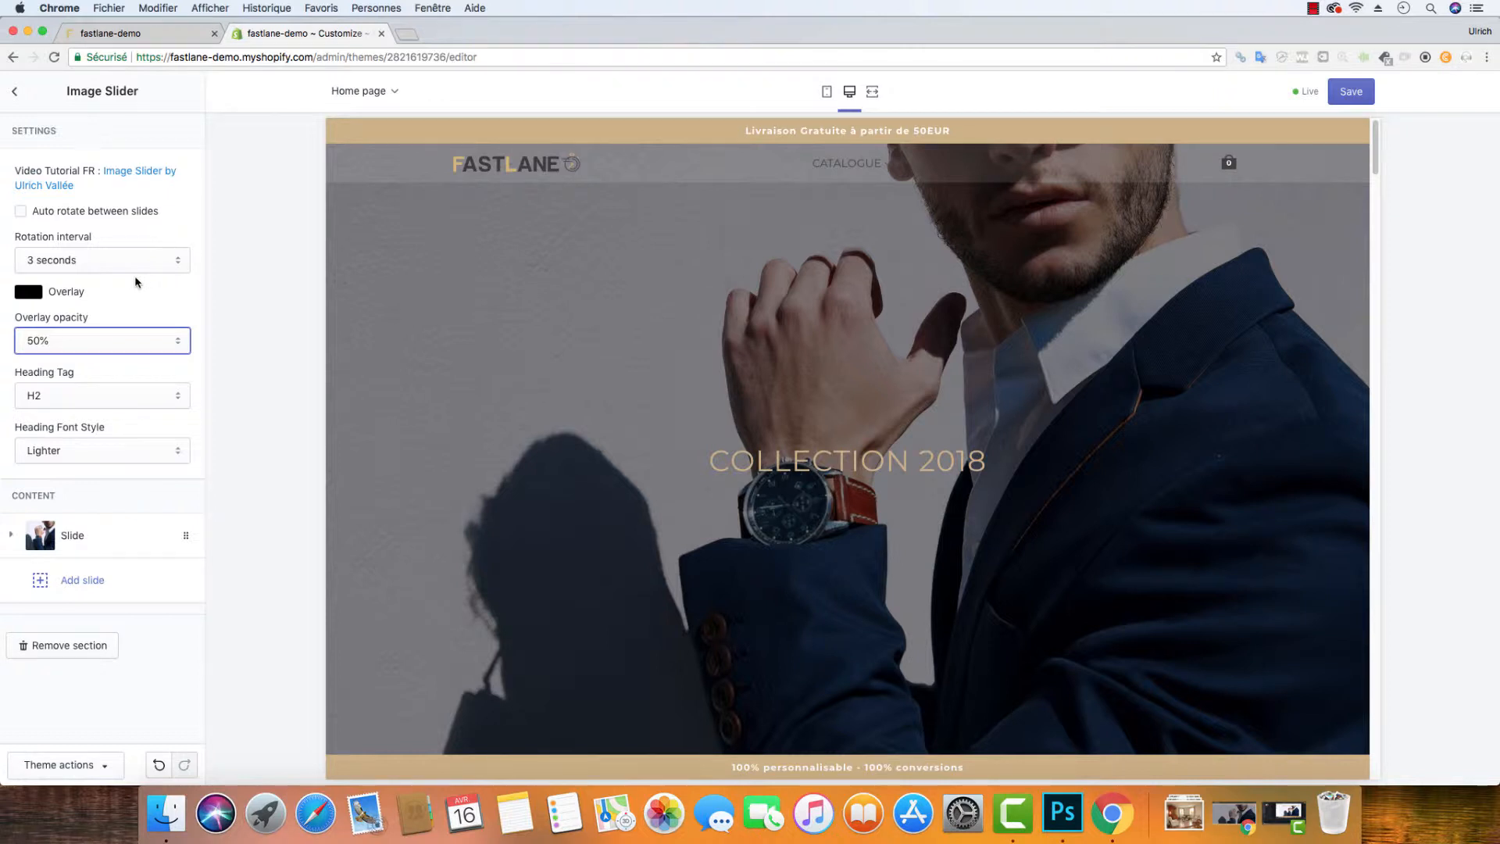
click(79, 348)
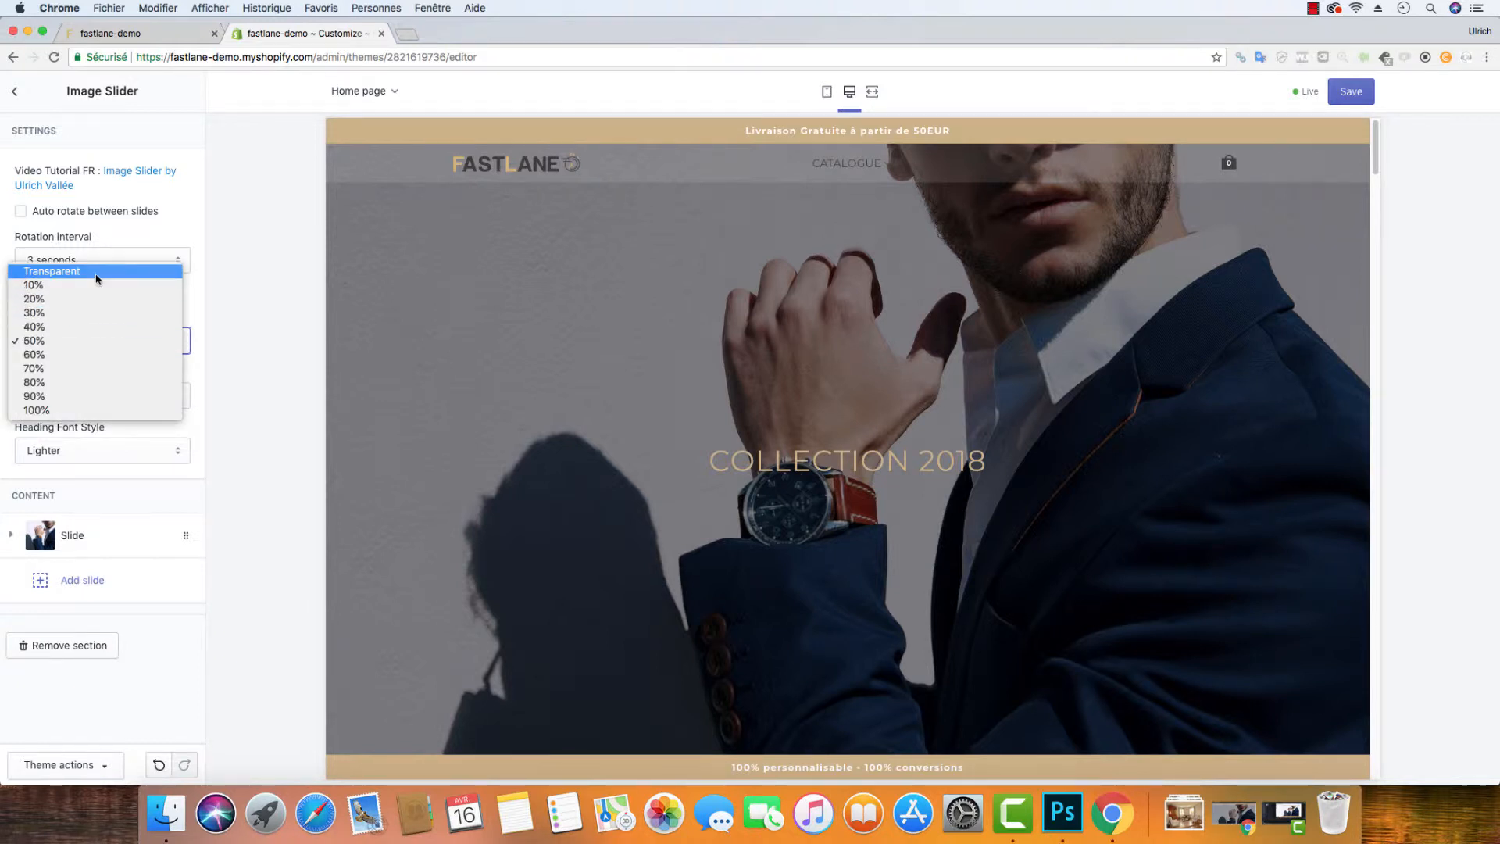
click(96, 279)
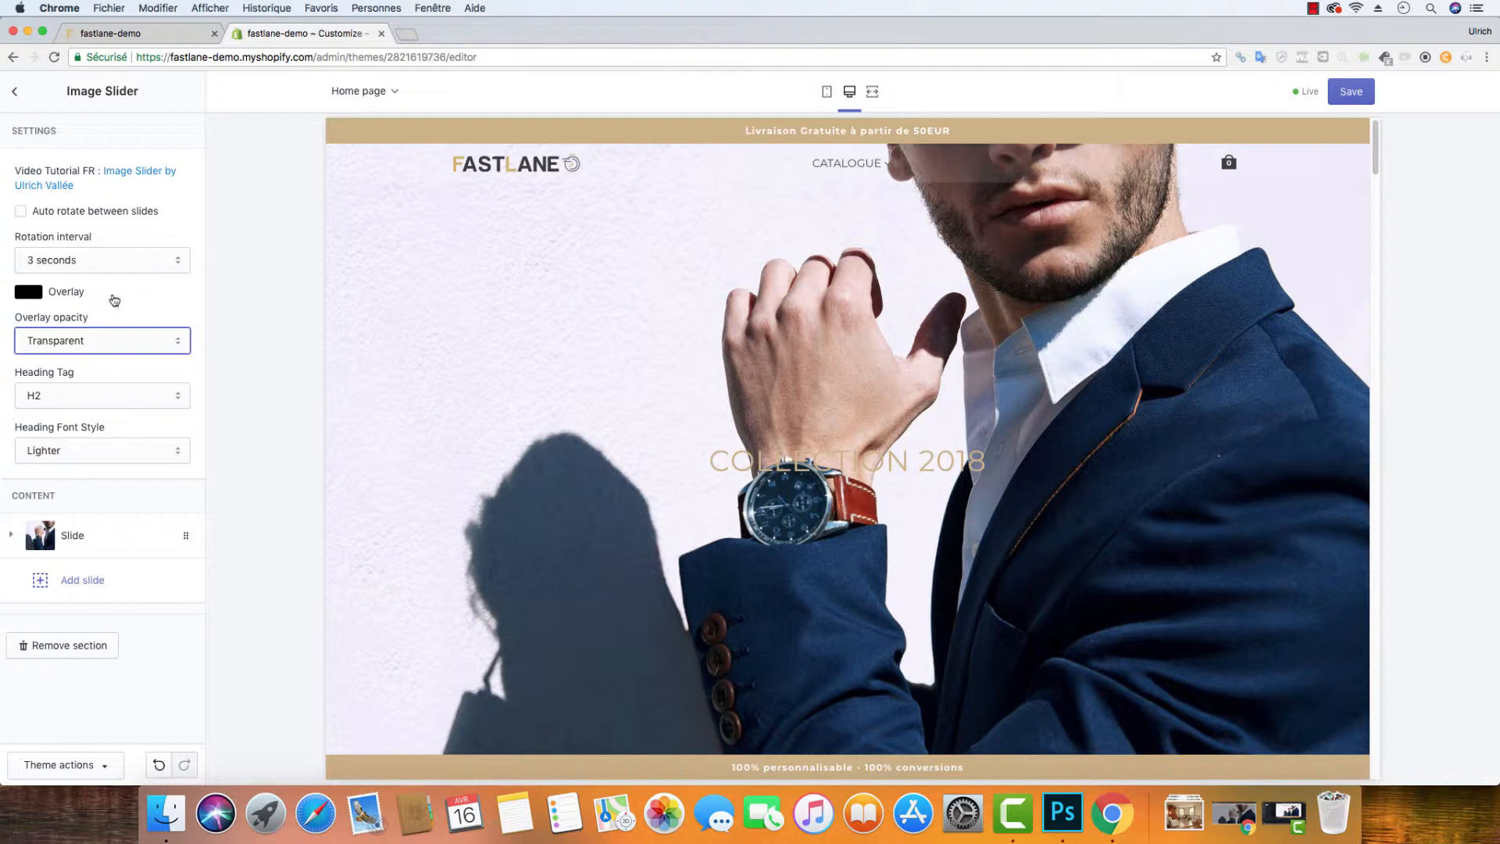
Expand the slide's settings and replace its heading text with "Je découvre".
click(90, 535)
click(80, 546)
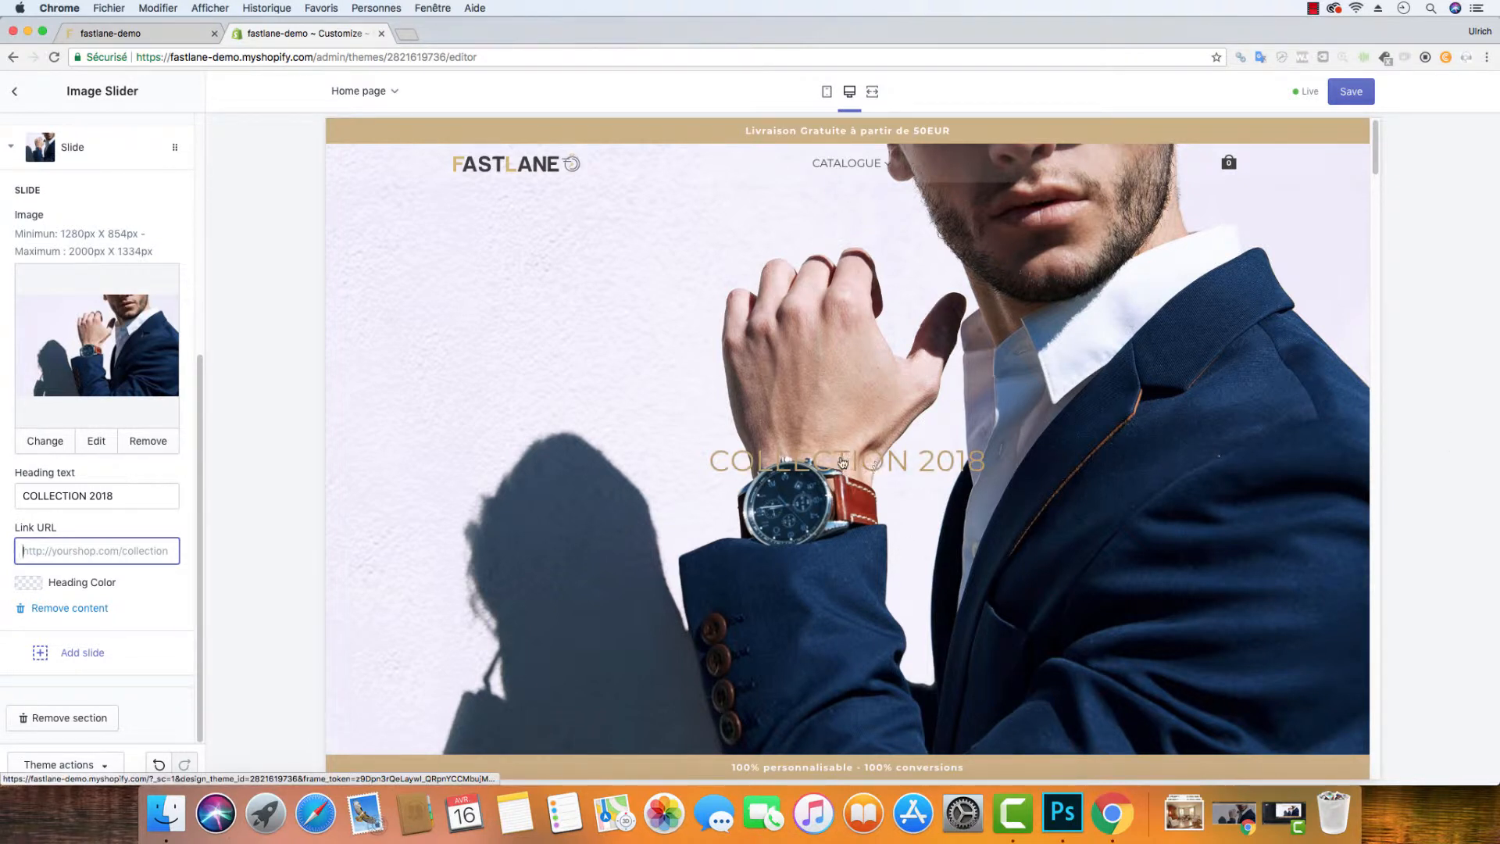
click(92, 495)
triple_click(92, 495)
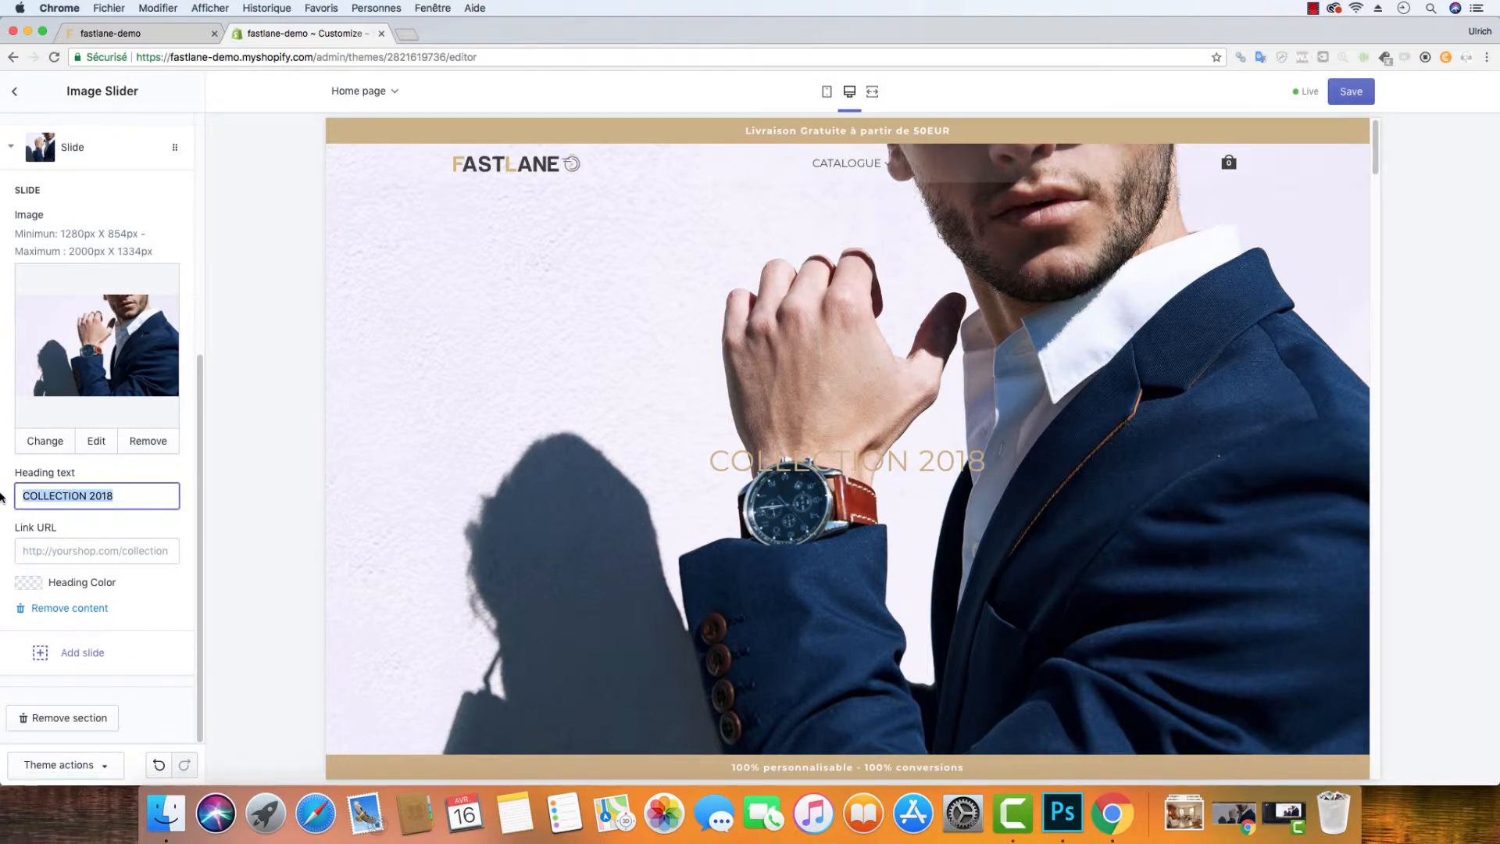
text(J)
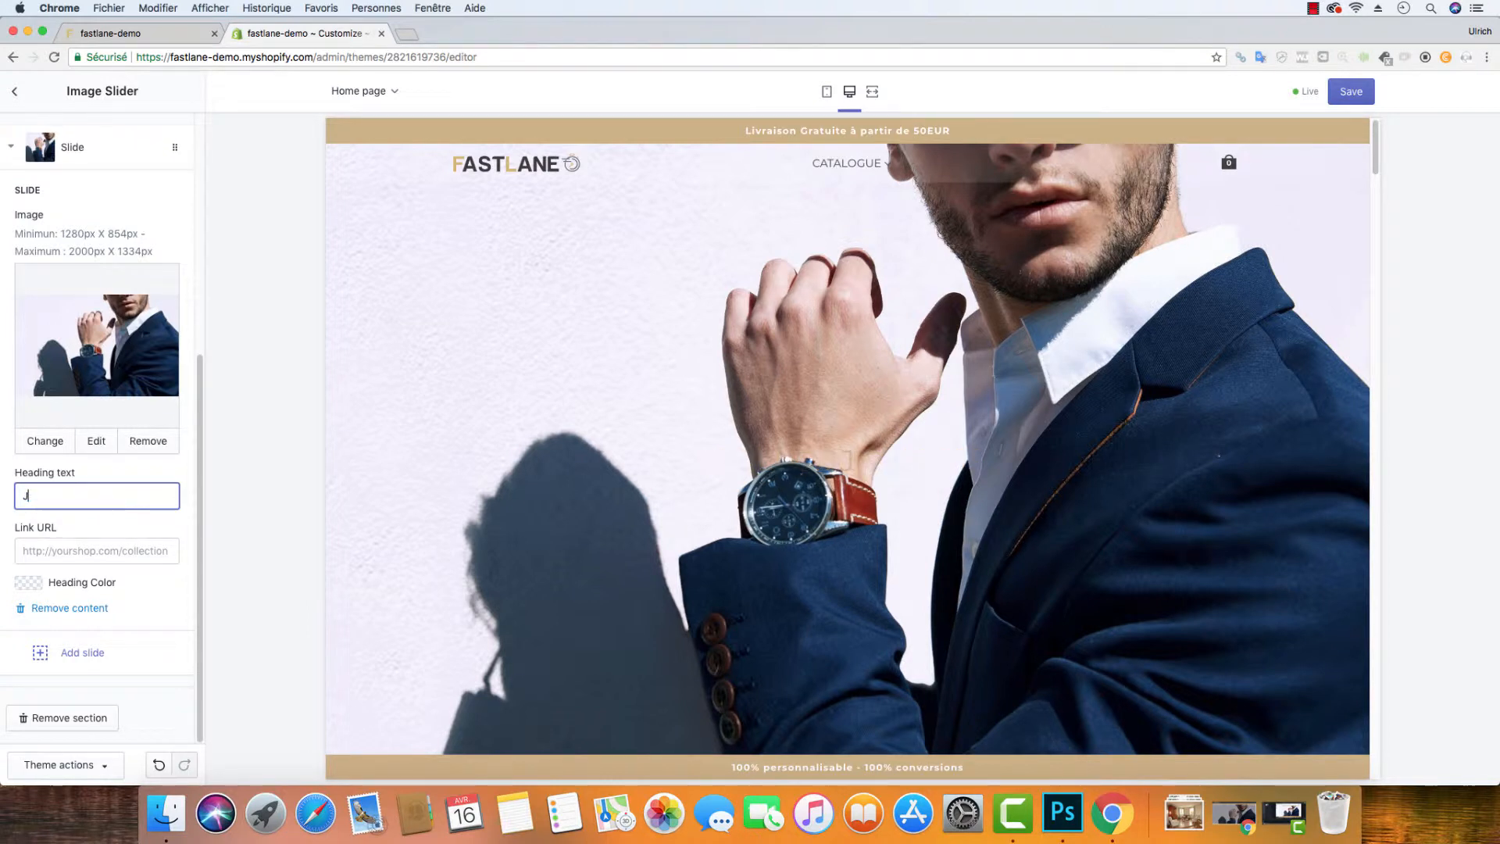
text(e découvre la Colection)
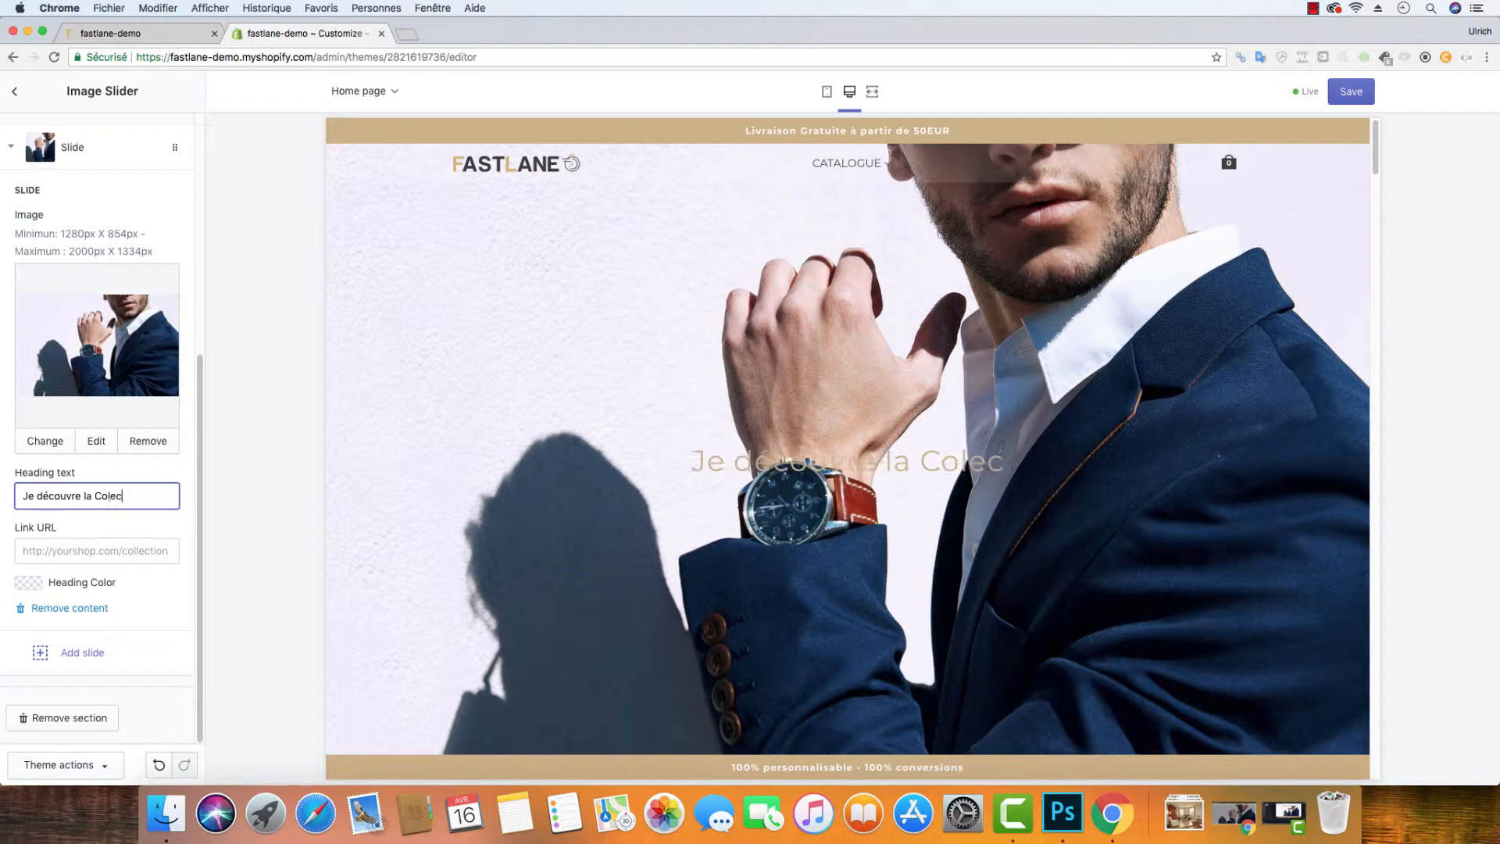
key(BackSpace)
key(BackSpace)
key(BackSpace)
key(BackSpace)
key(BackSpace)
key(BackSpace)
key(BackSpace)
key(BackSpace)
key(BackSpace)
key(BackSpace)
key(BackSpace)
key(BackSpace)
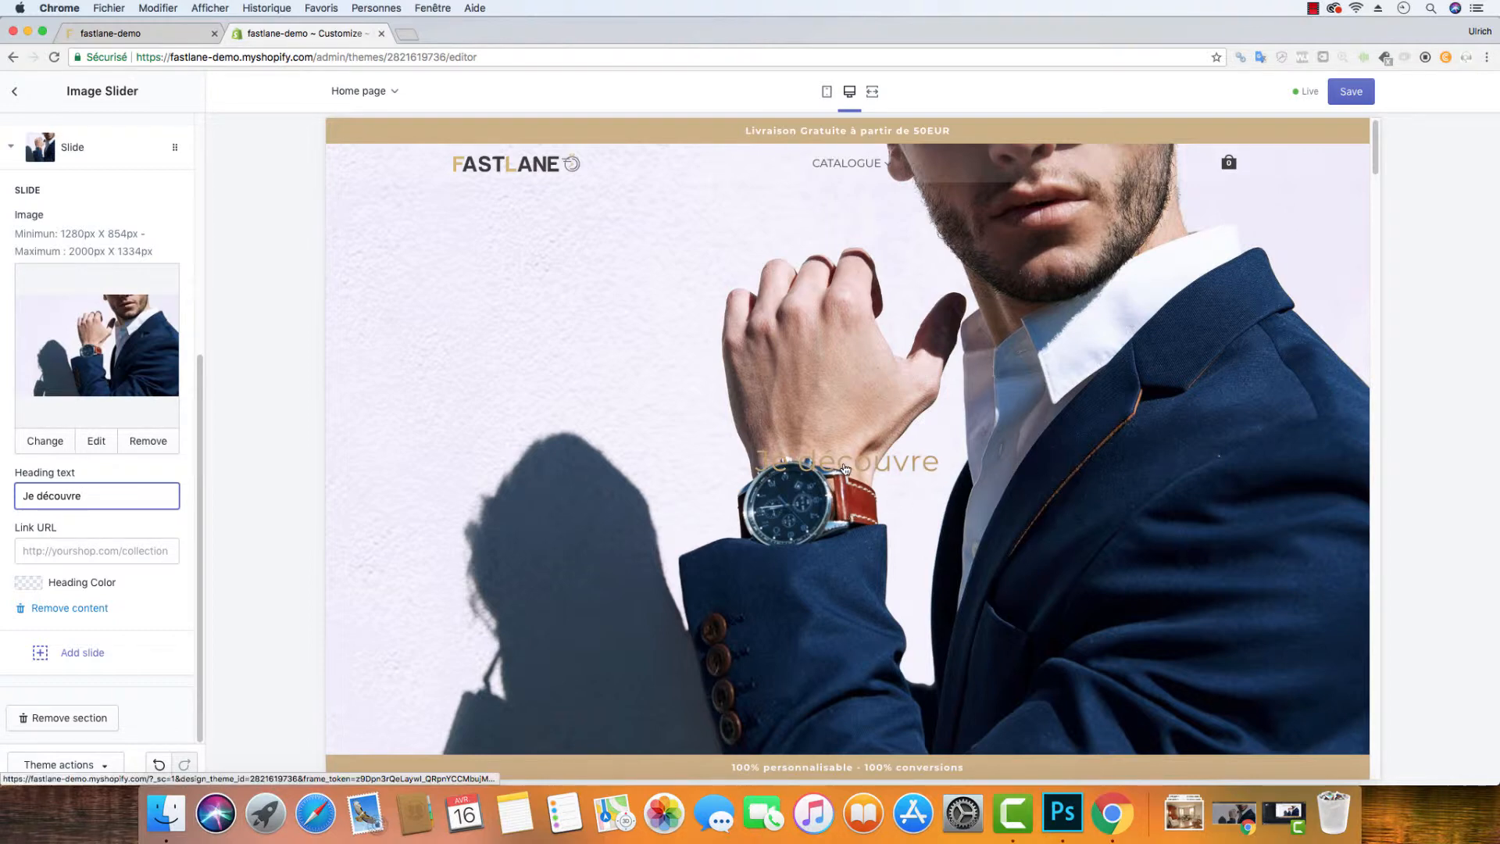
Inspect the "Montres de luxe pour Homme" heading in the preview and copy the ID of its enclosing product section.
scroll(679, 516, down, 2)
scroll(679, 516, down, 10)
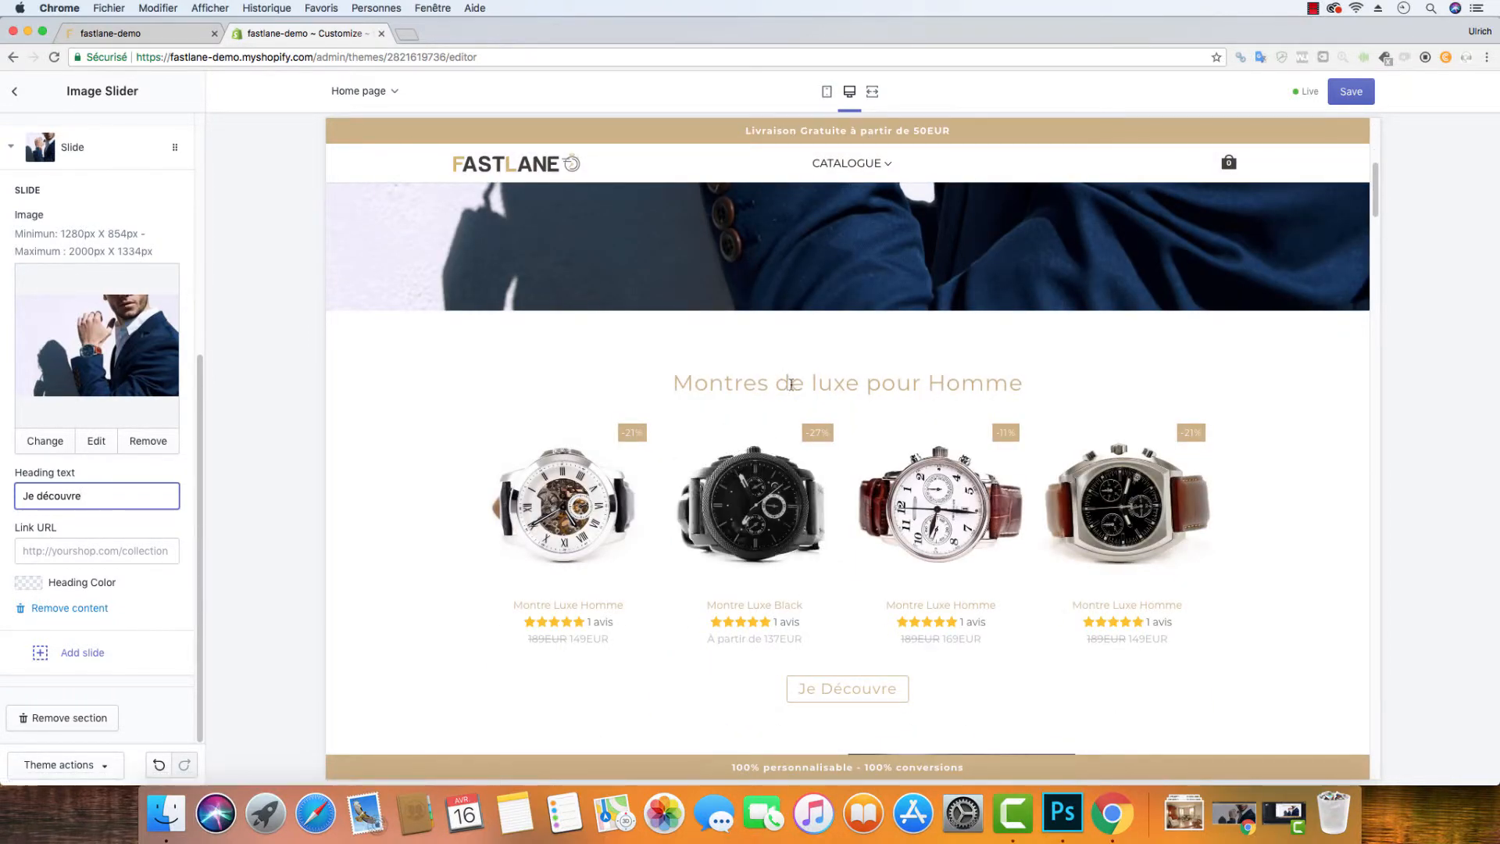
drag(790, 383, 726, 382)
right_click(726, 383)
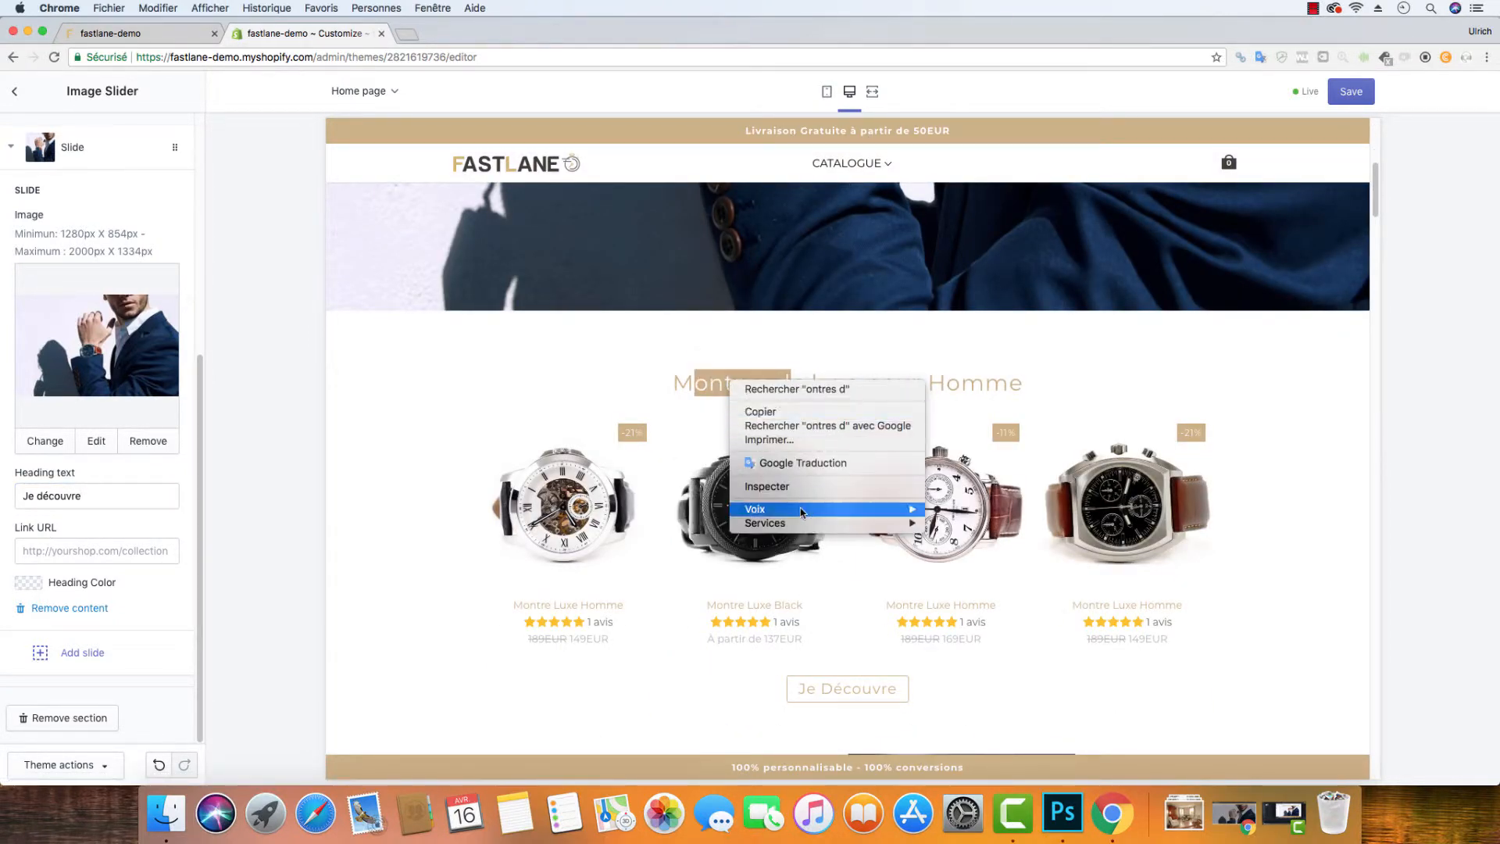
click(801, 488)
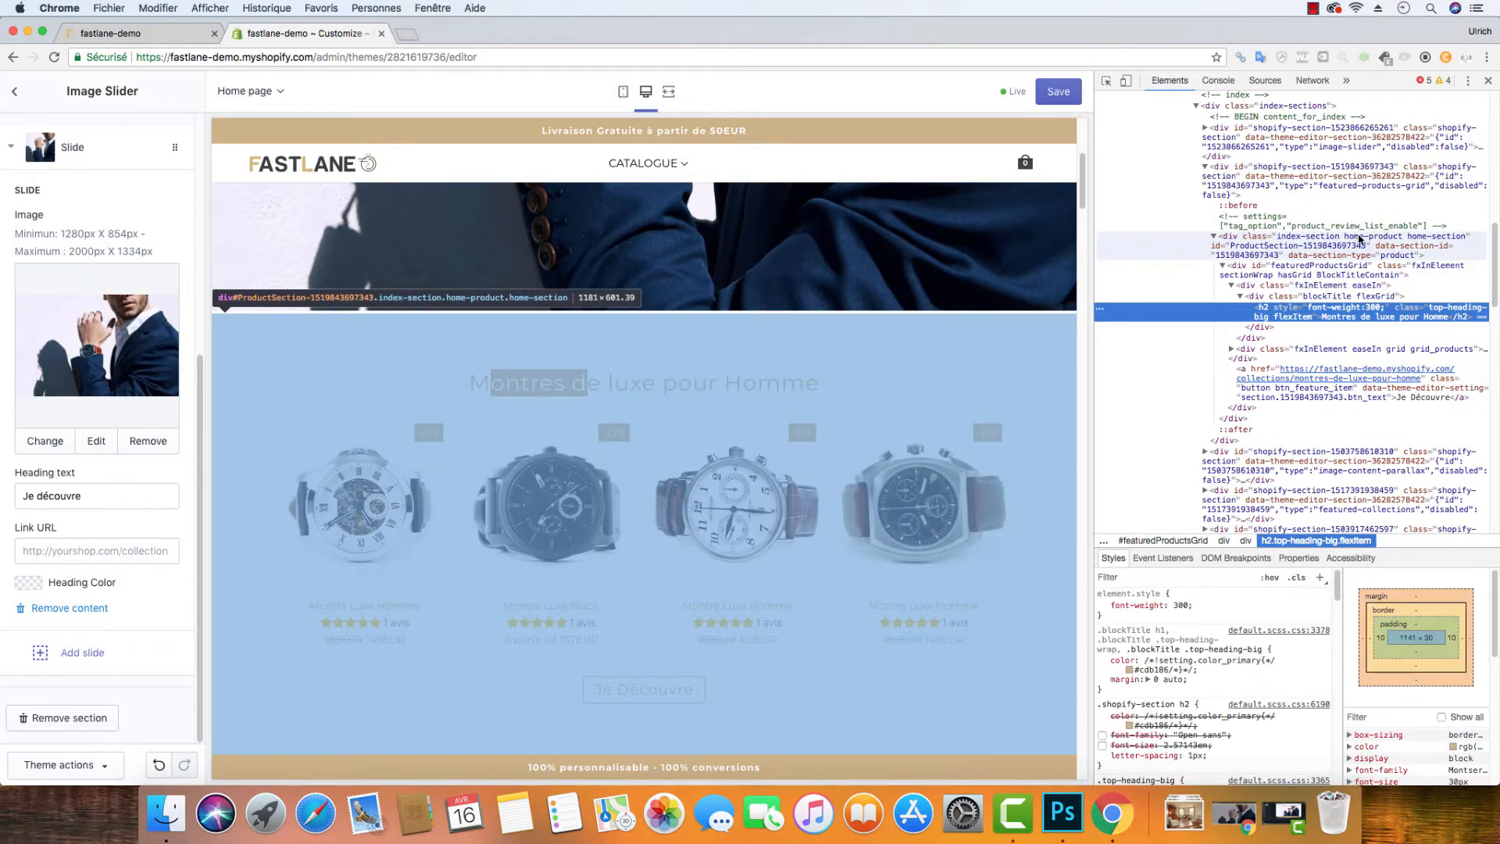
double_click(1260, 245)
right_click(1258, 250)
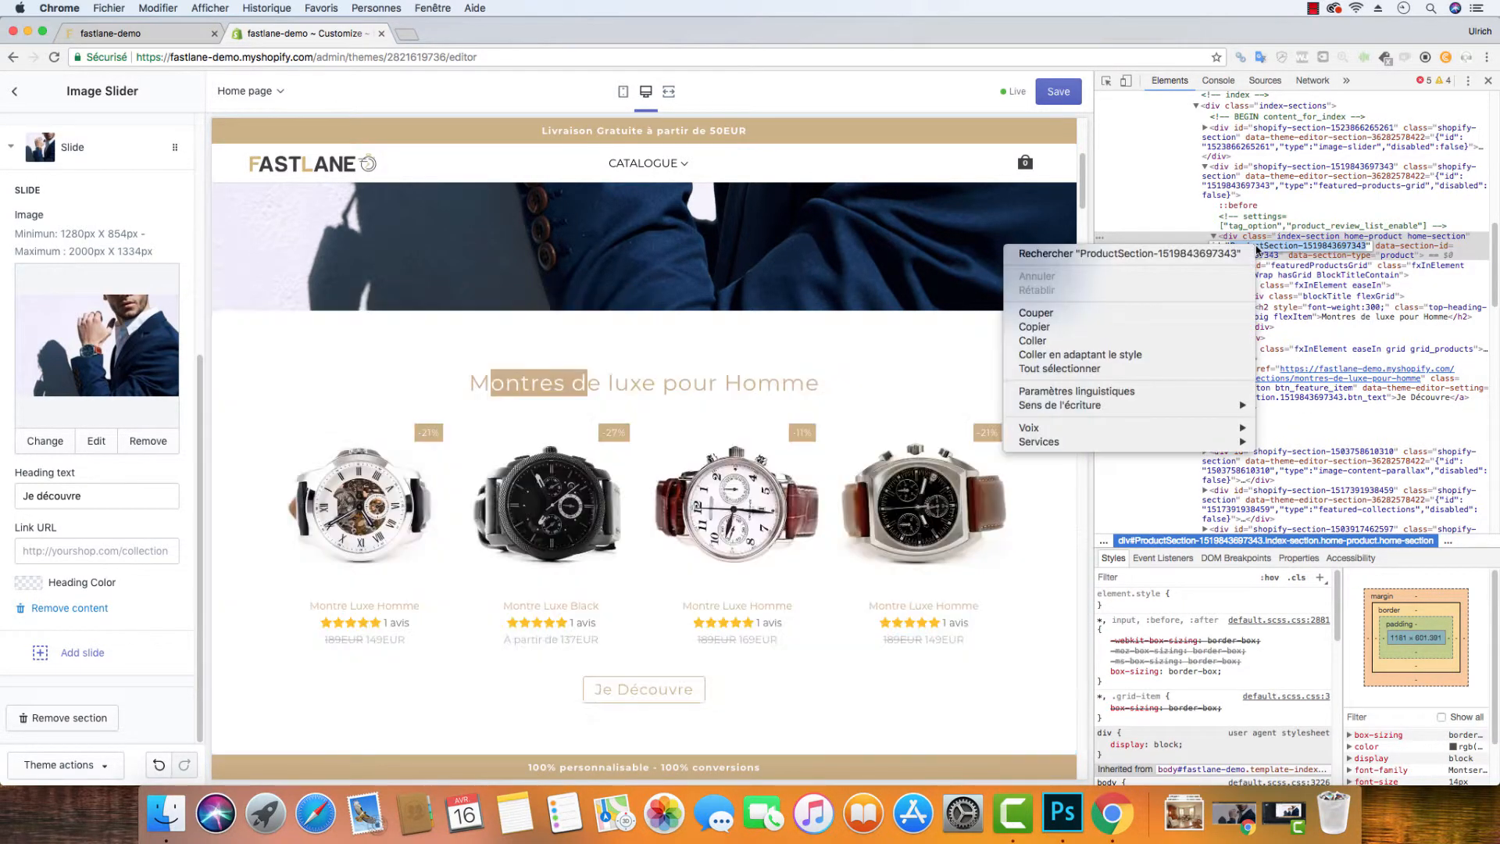
click(1184, 326)
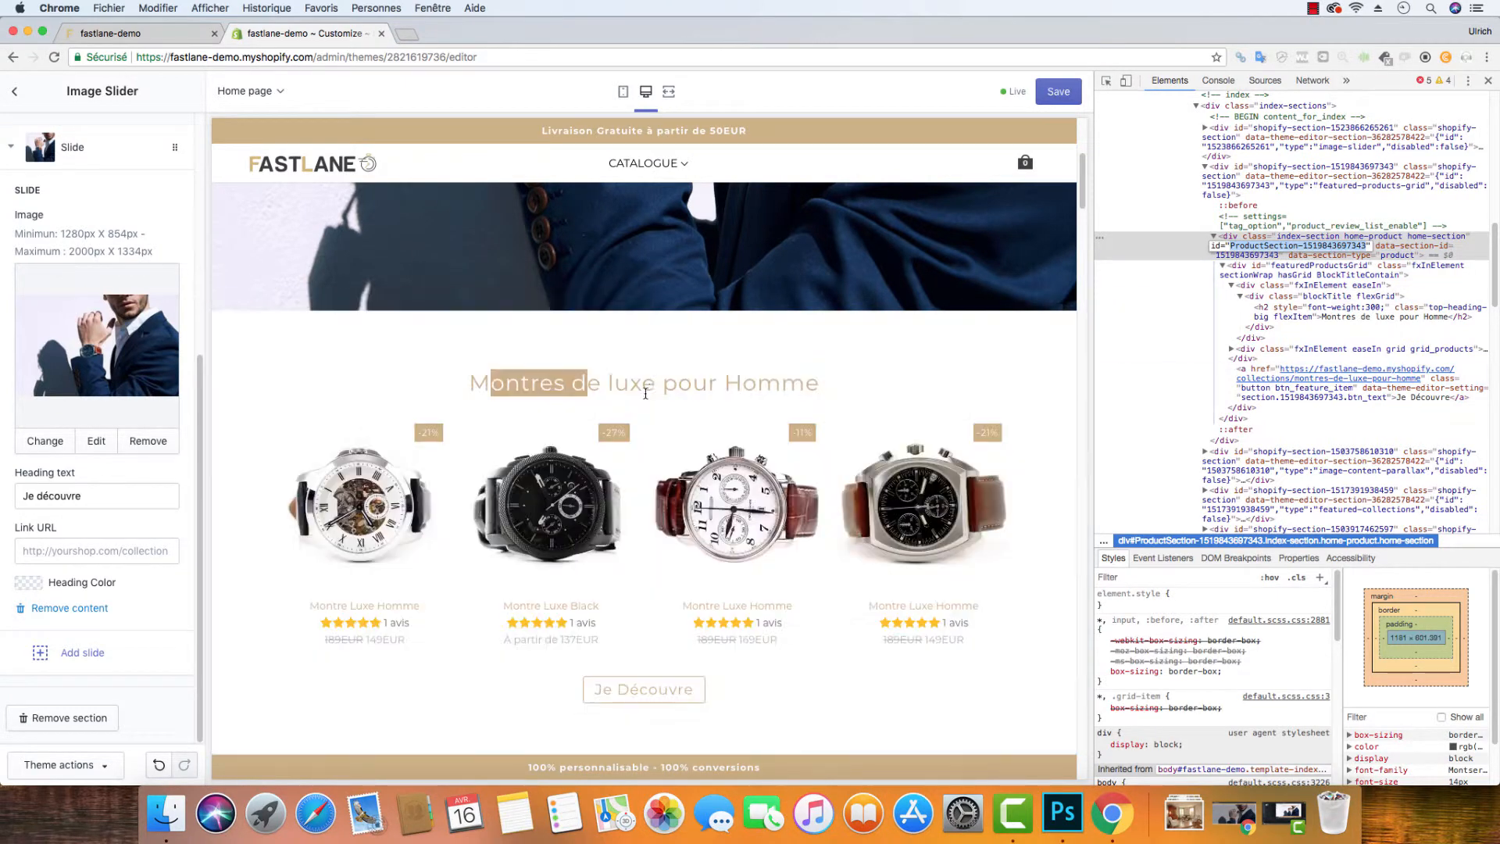
Inspect the watch section's heading again, move up to its enclosing product section and select that section's ID value in the code.
right_click(667, 375)
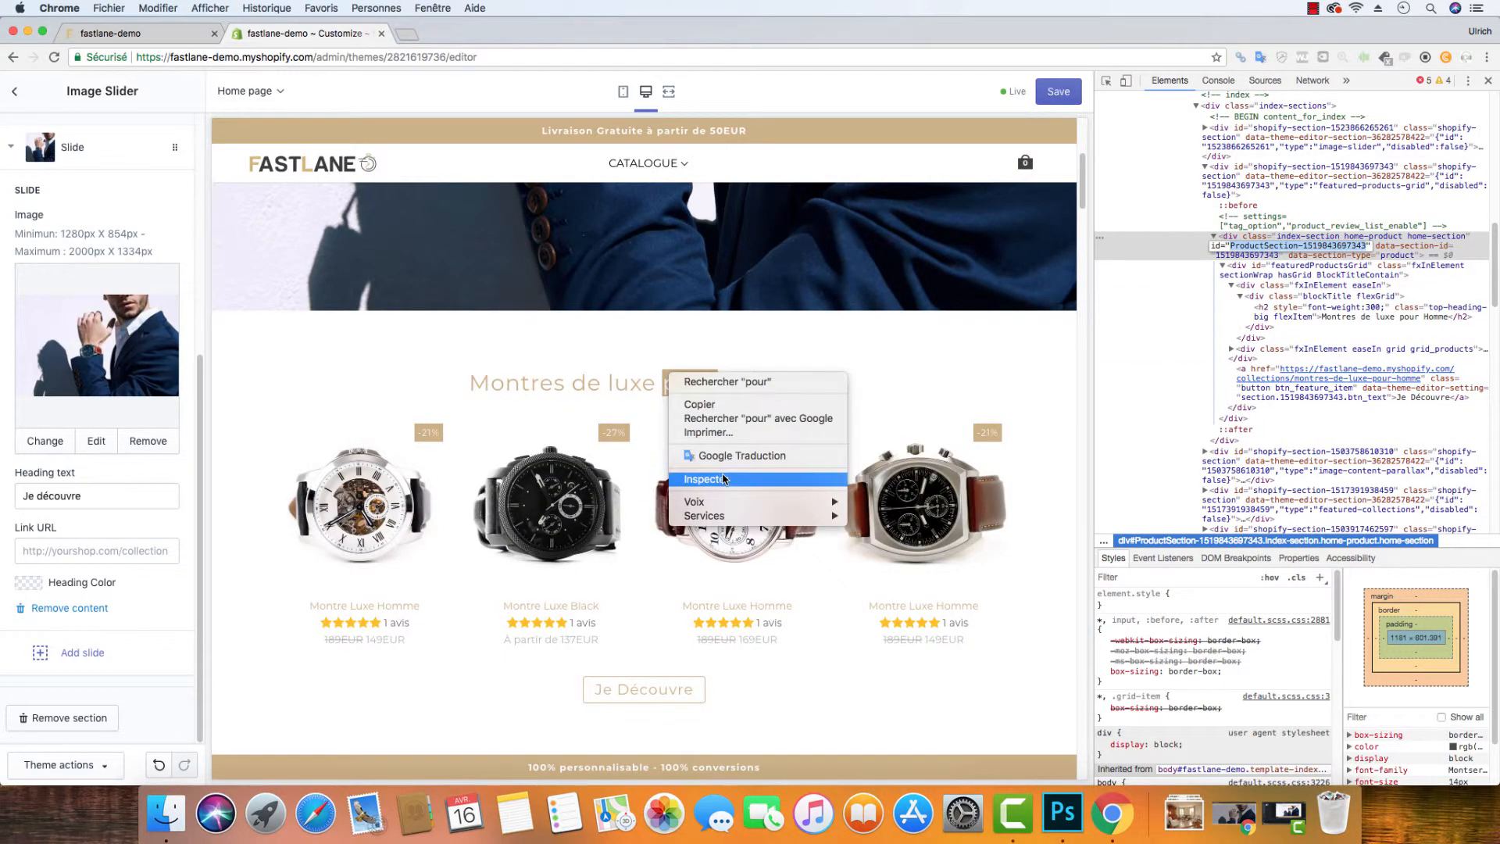
click(722, 477)
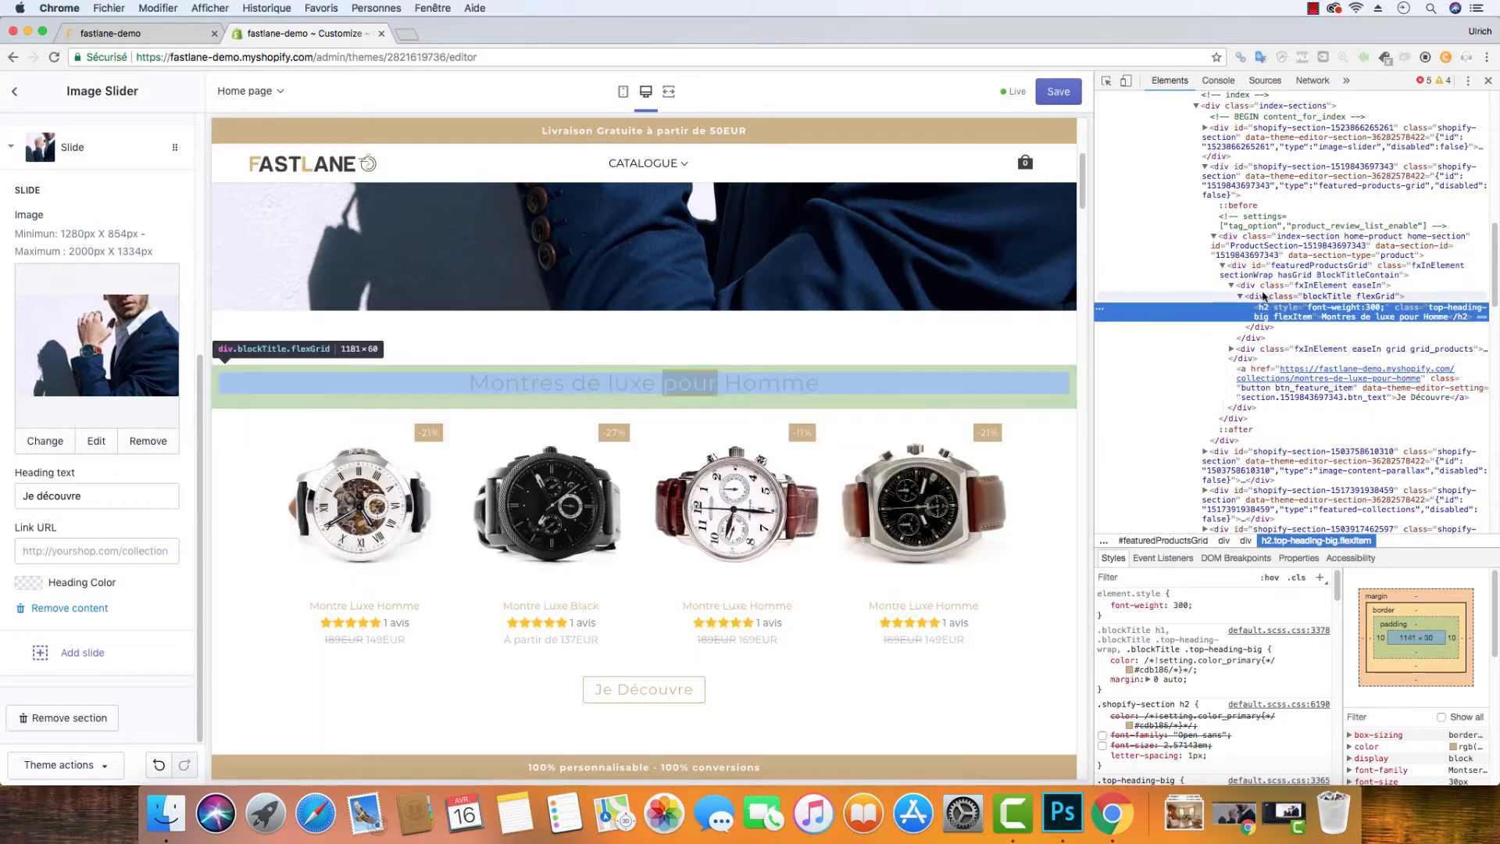
key(Up)
key(Up)
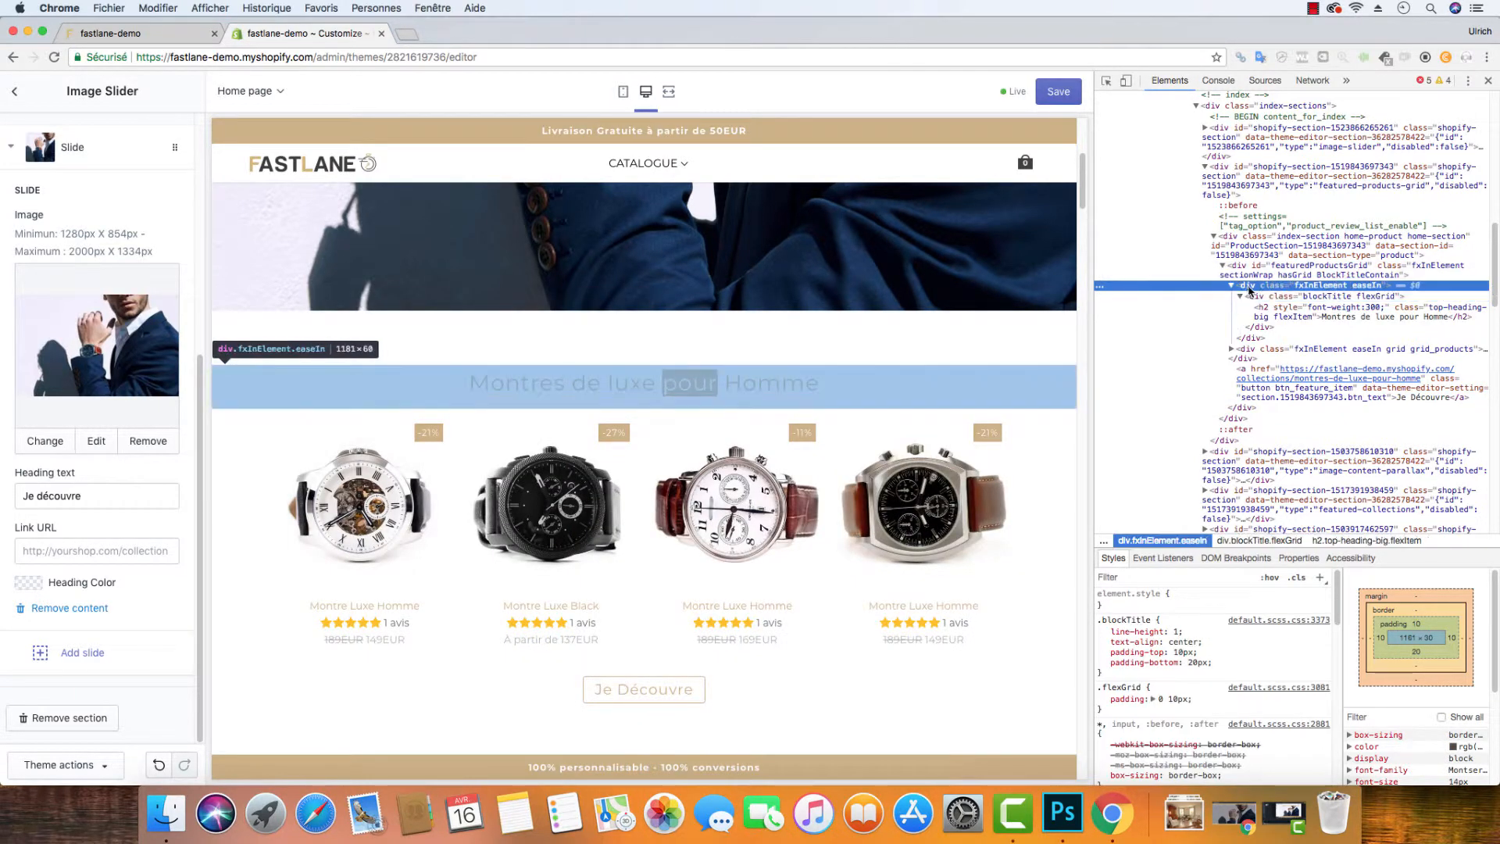
click(1326, 250)
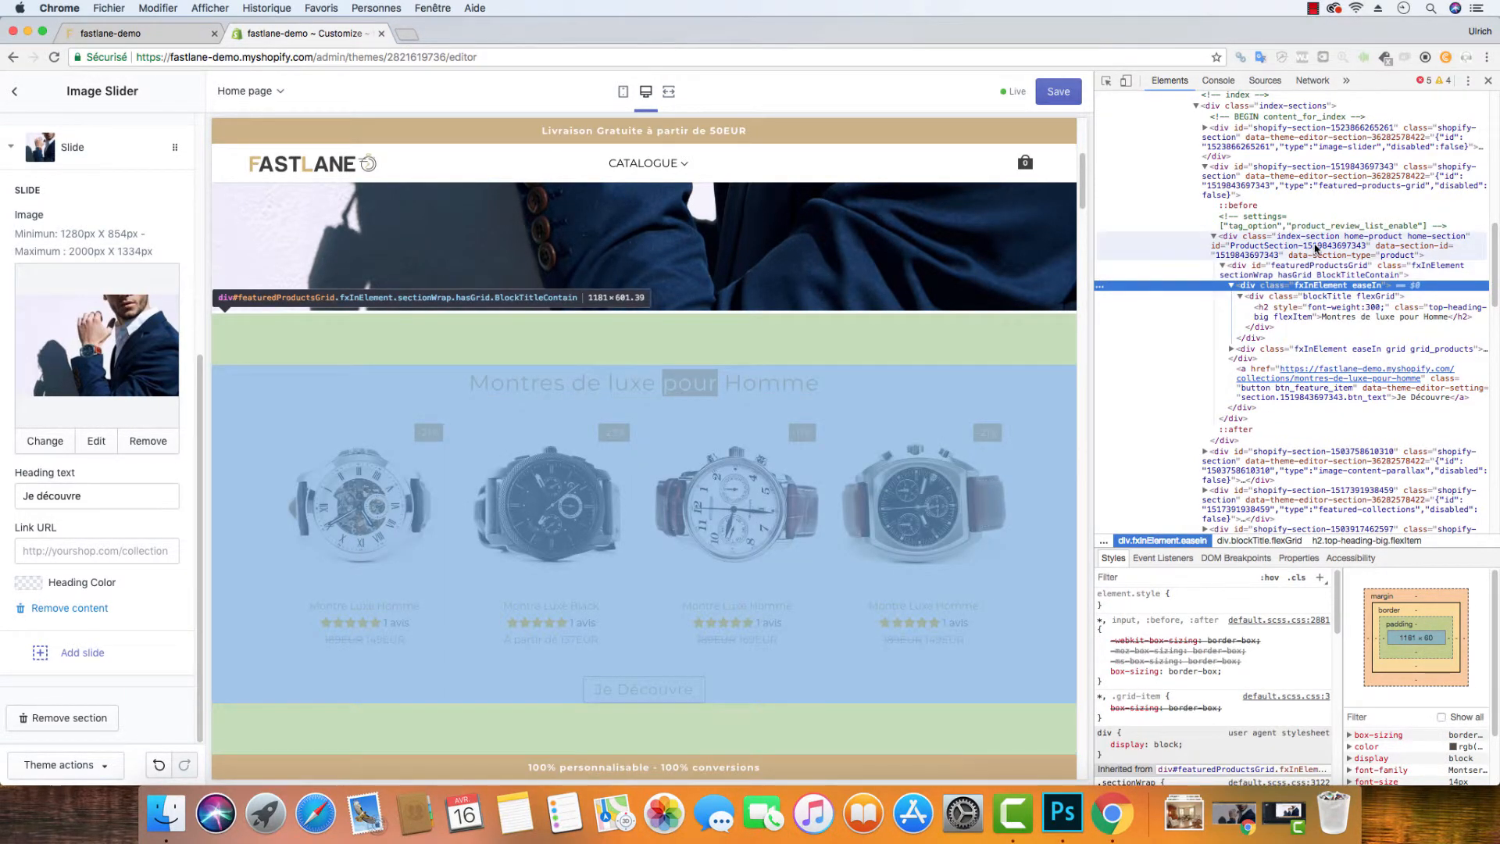
double_click(1326, 250)
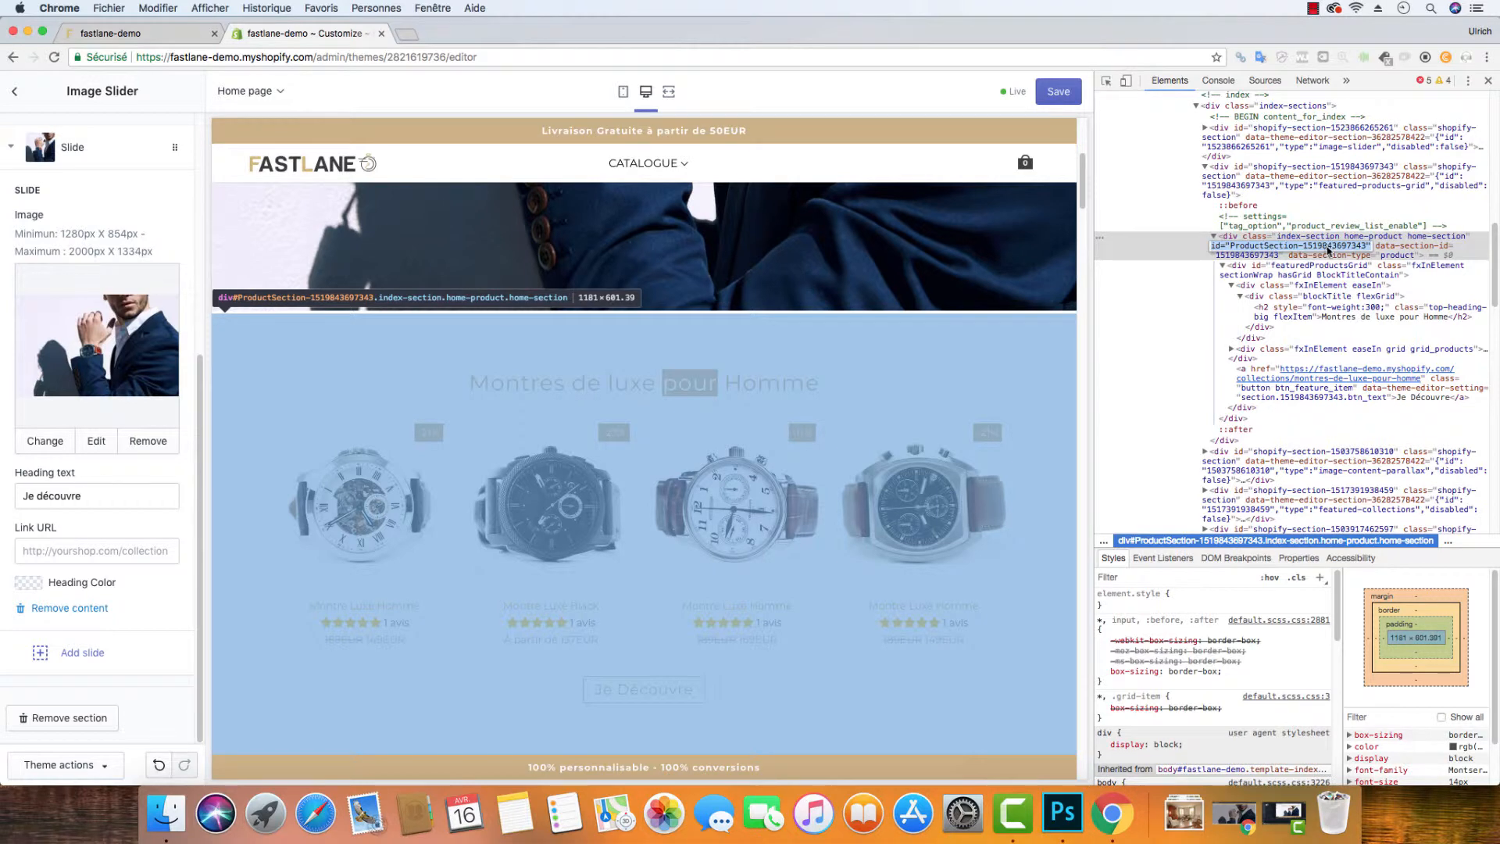
click(1327, 250)
drag(1369, 249, 1230, 247)
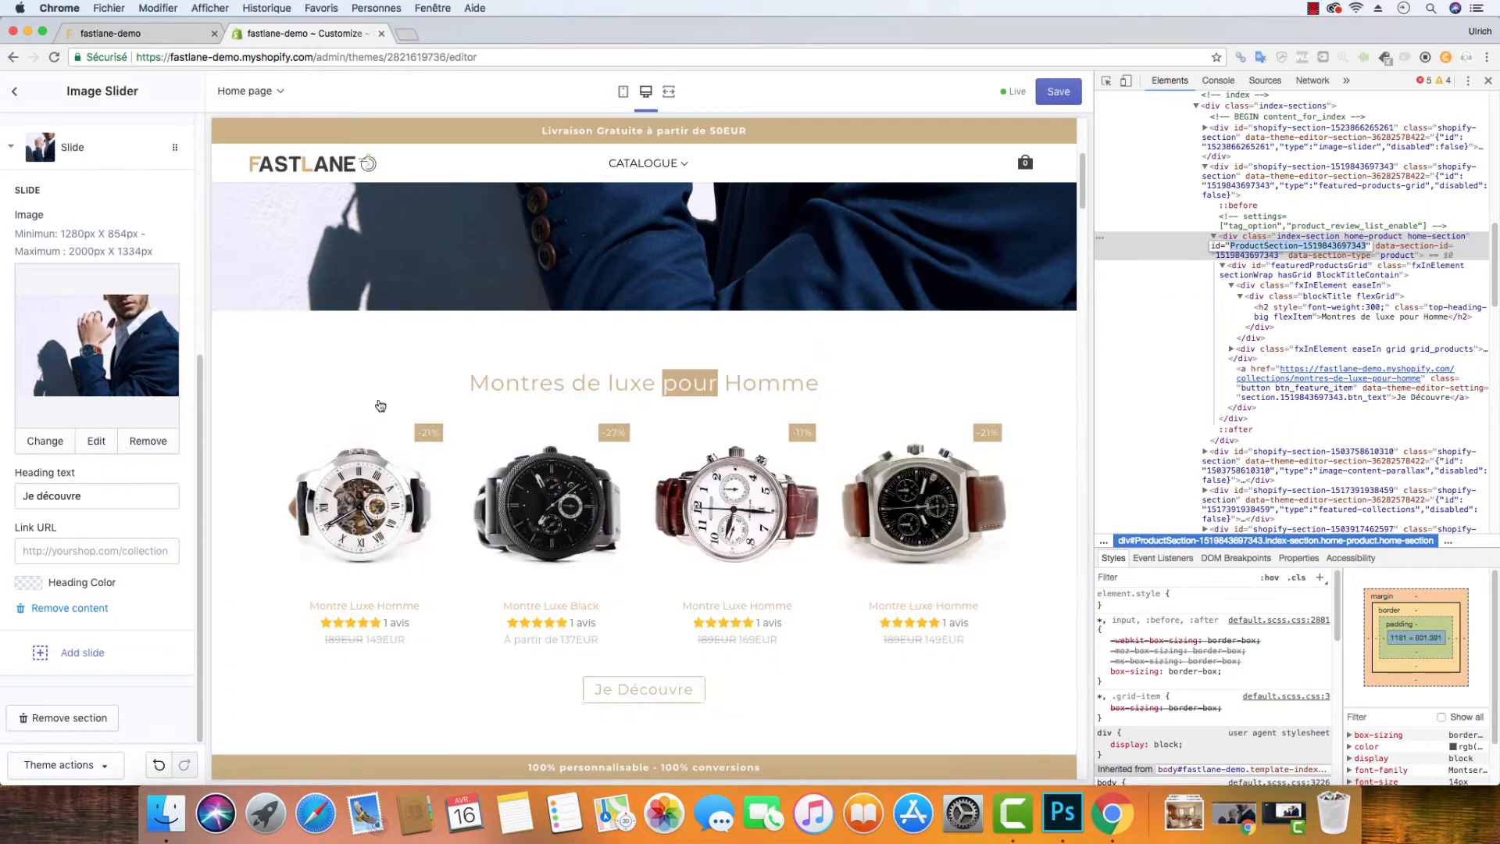
click(78, 549)
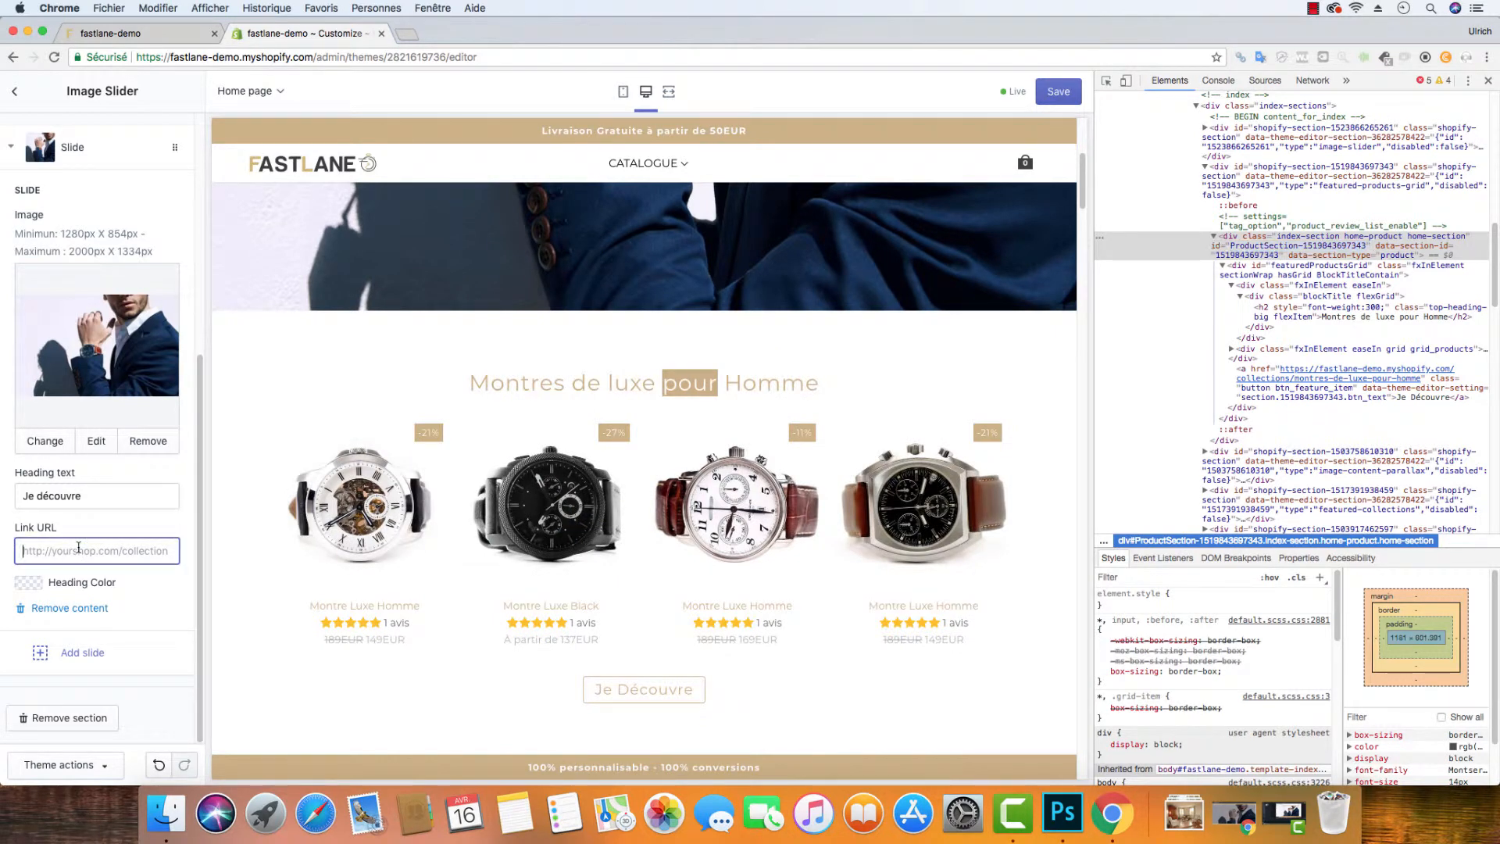
text(#)
key(super+v)
click(1057, 94)
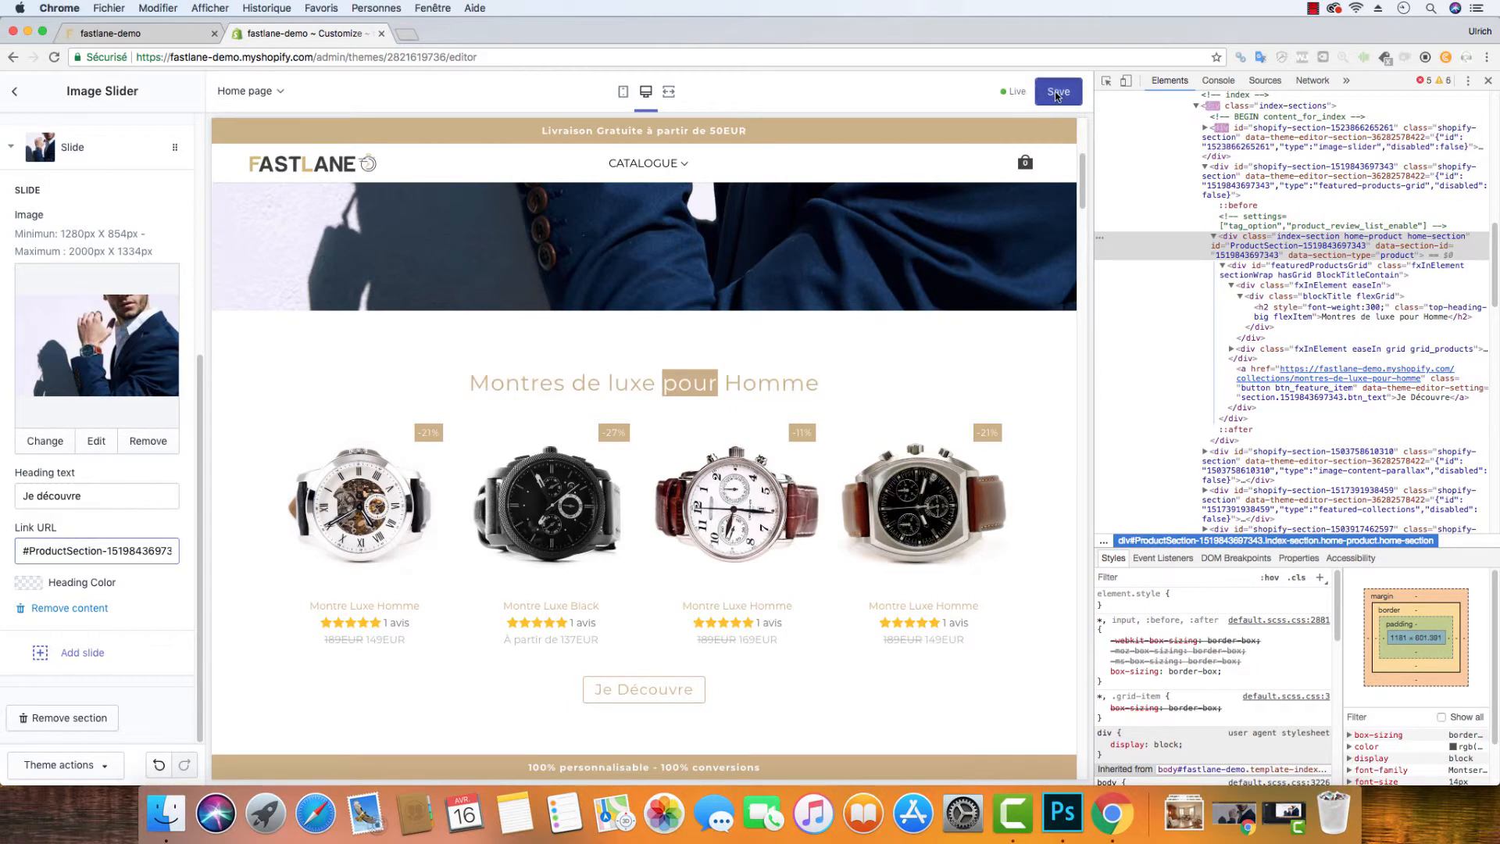
click(1488, 81)
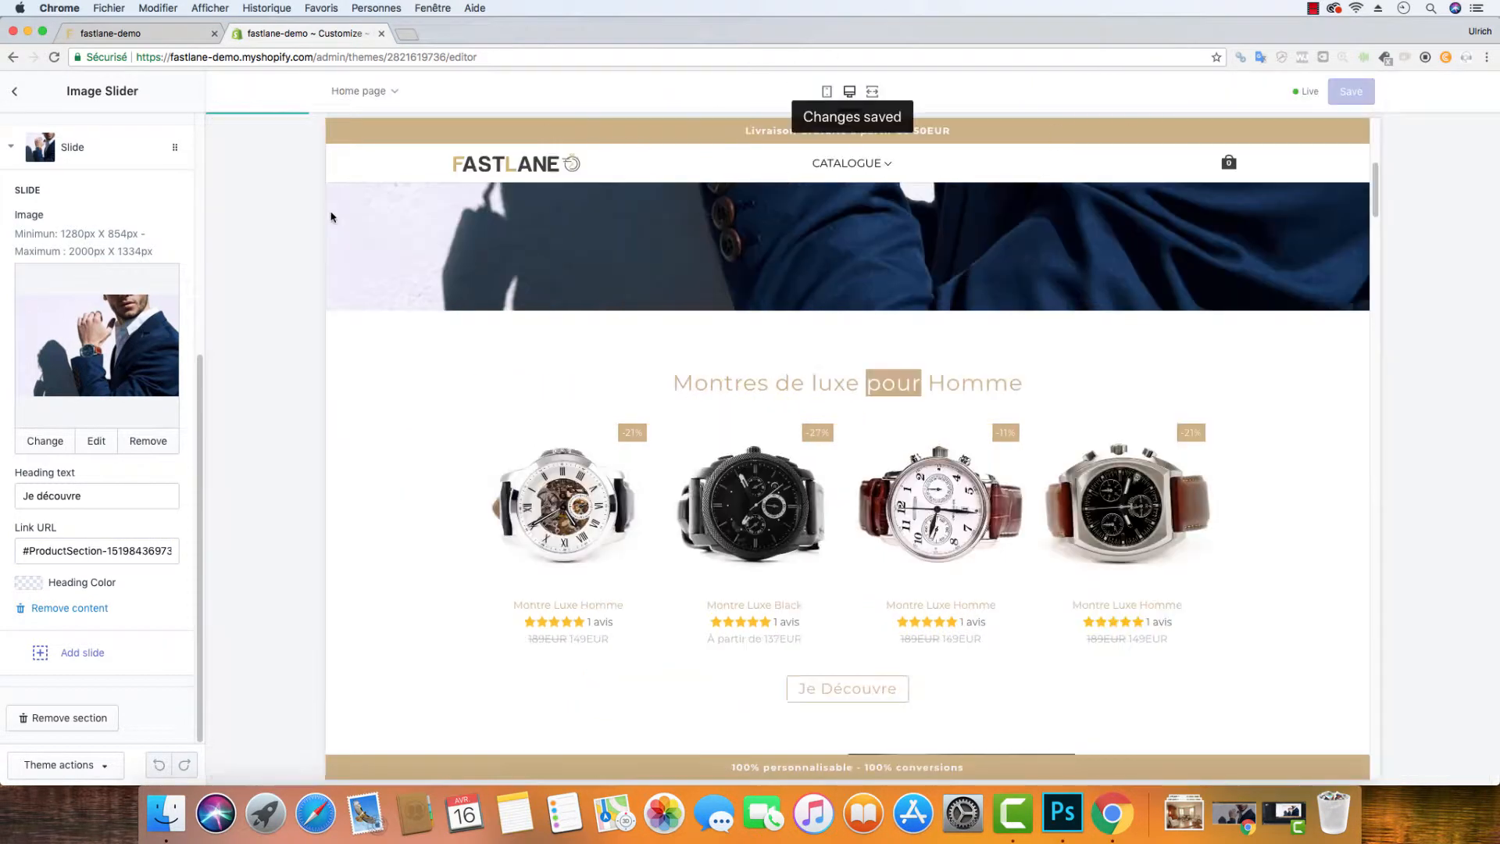
Reload the live storefront and test the slide's "Je découvre" link to the product section, returning to the page's start.
click(125, 33)
click(54, 58)
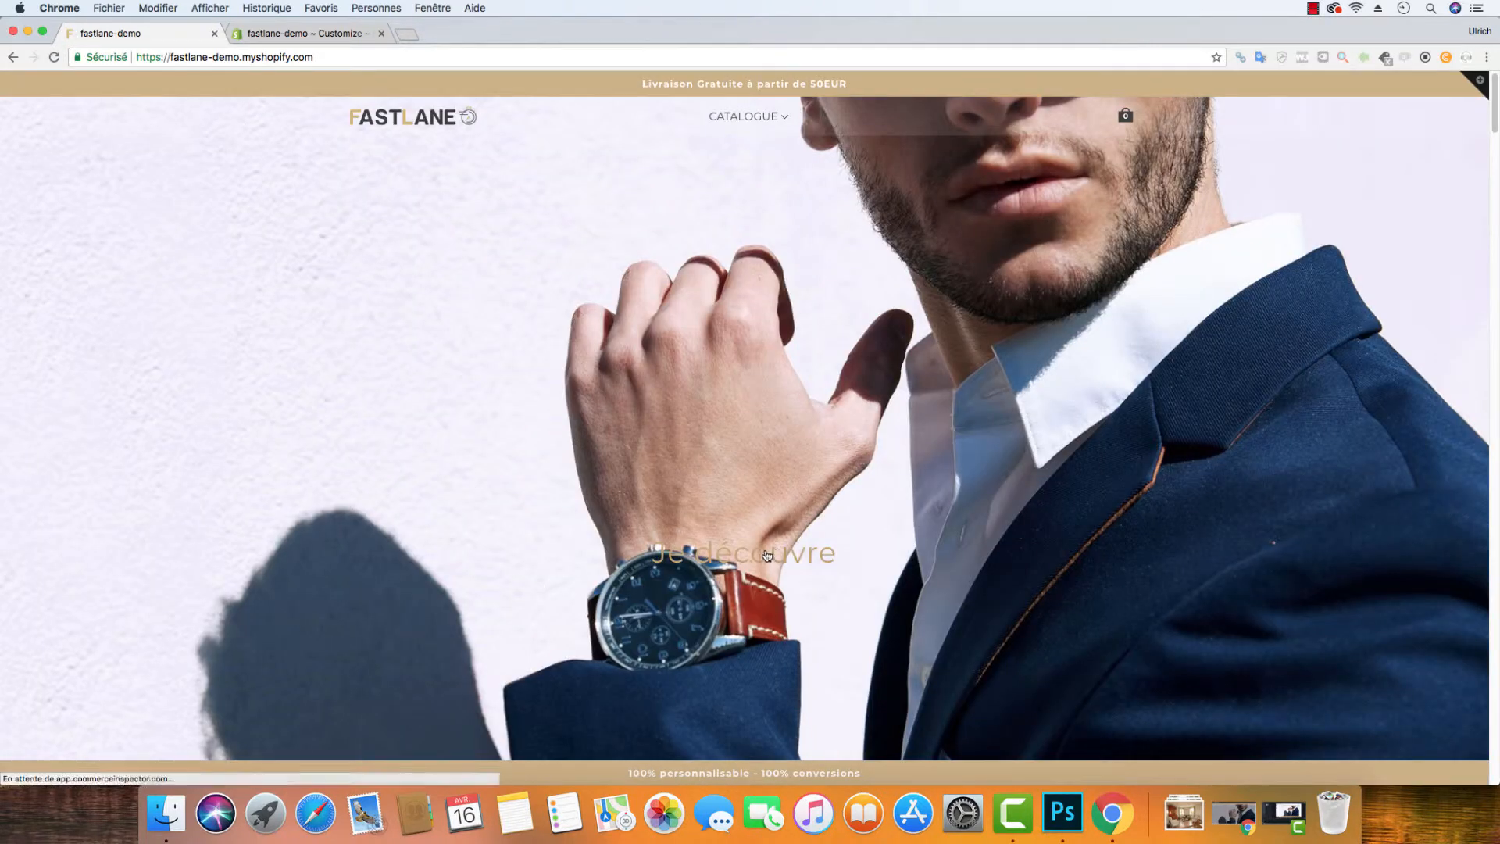
click(766, 551)
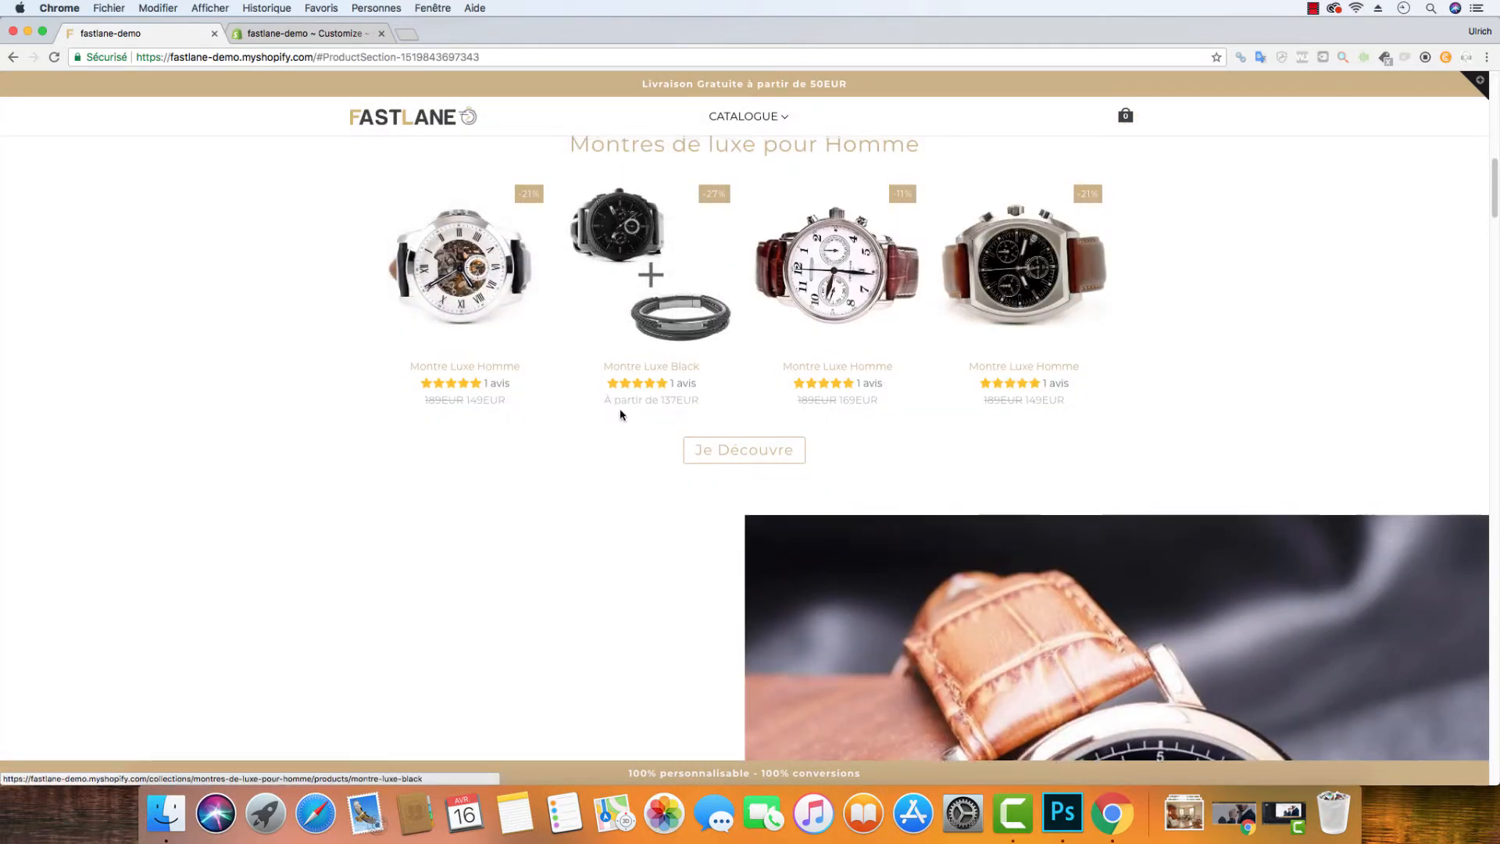
scroll(624, 409, up, 10)
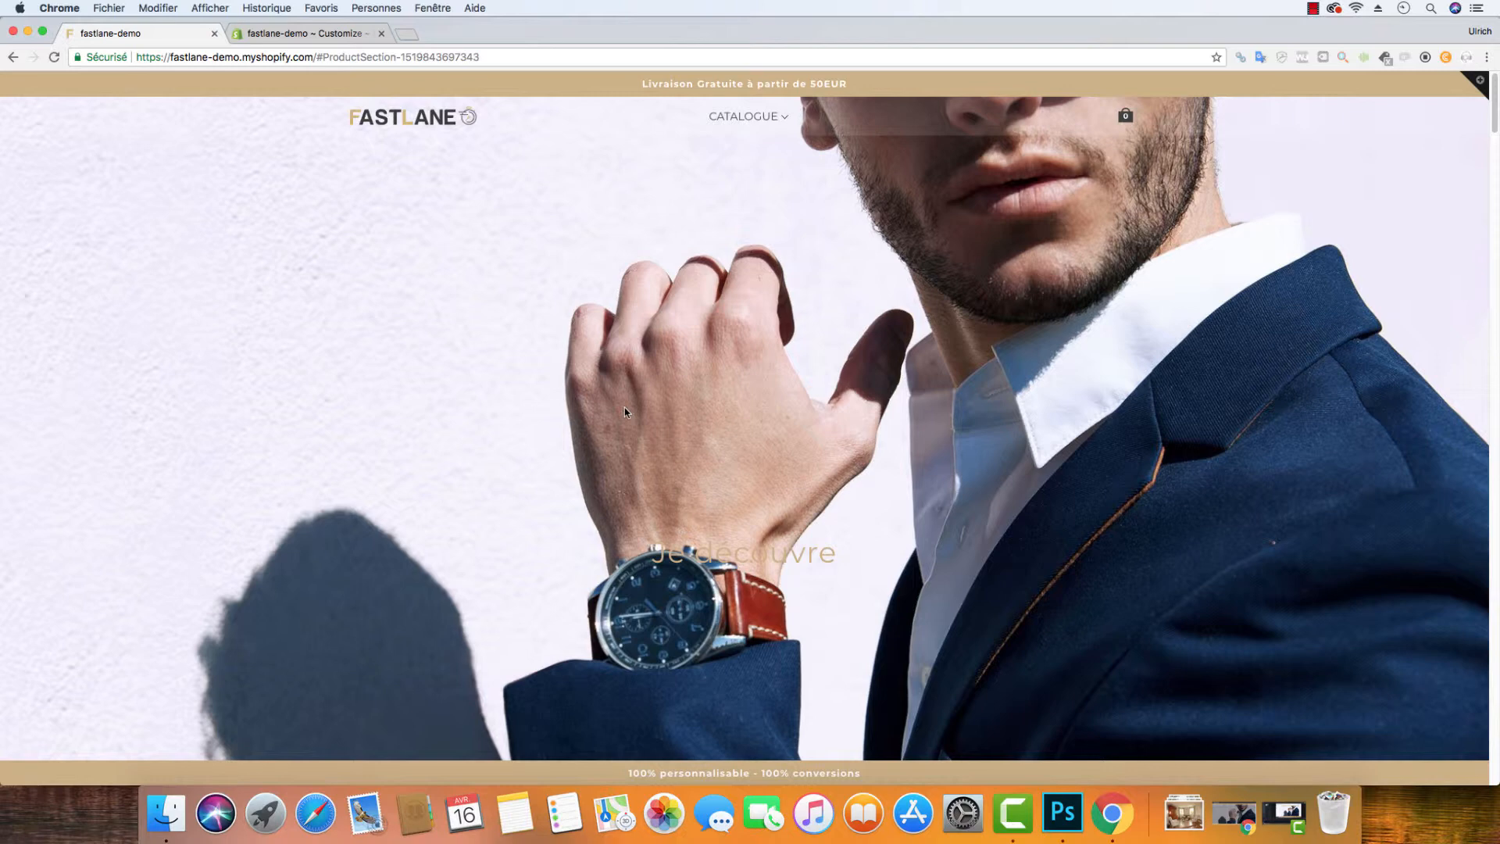
Examine how the image slider and the header look on the storefront while moving between the slide and the sections below.
scroll(668, 455, down, 5)
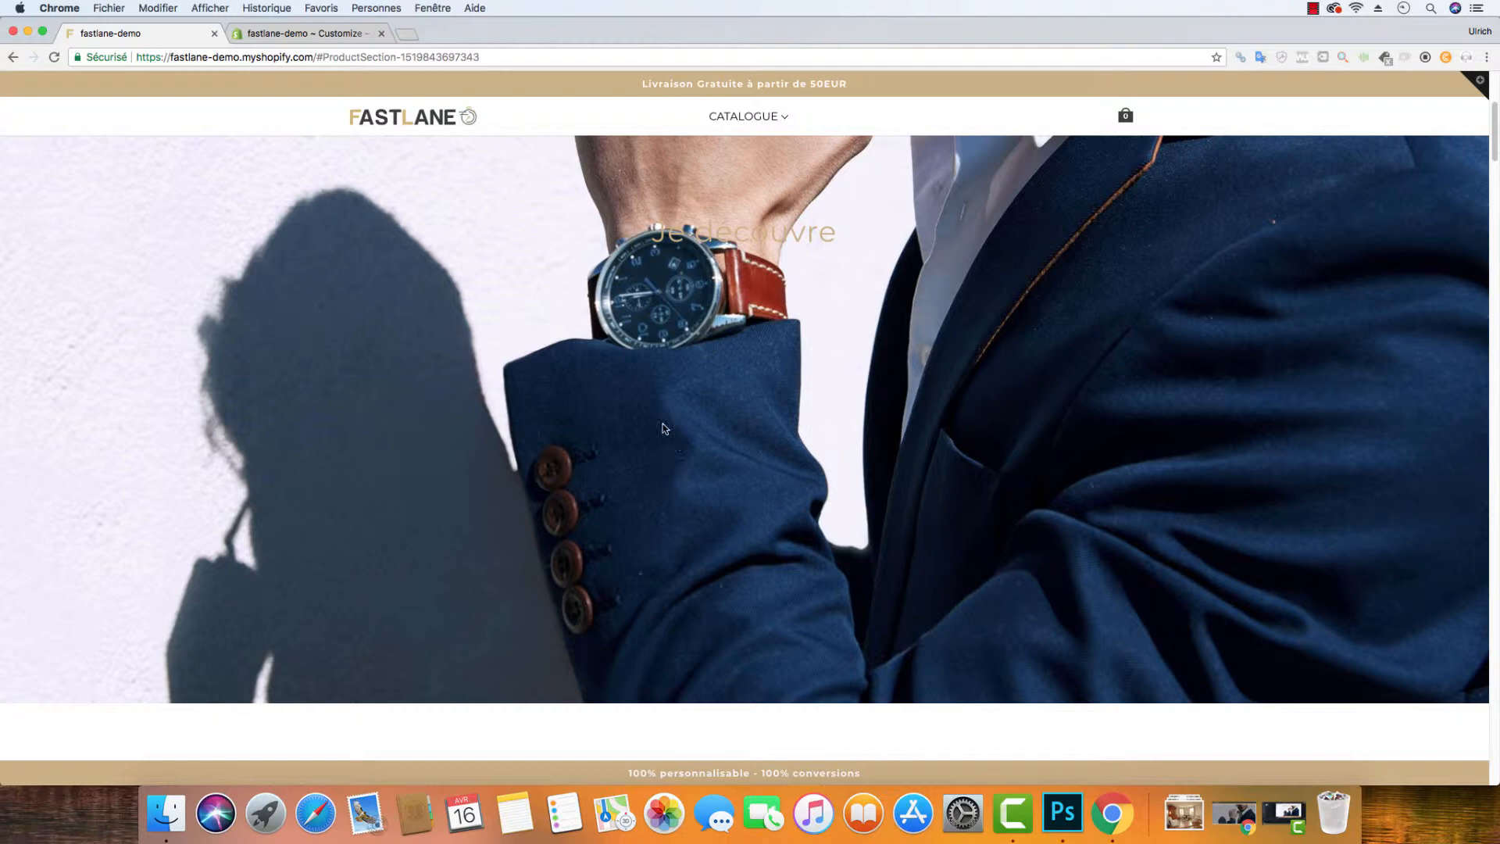
scroll(664, 428, up, 5)
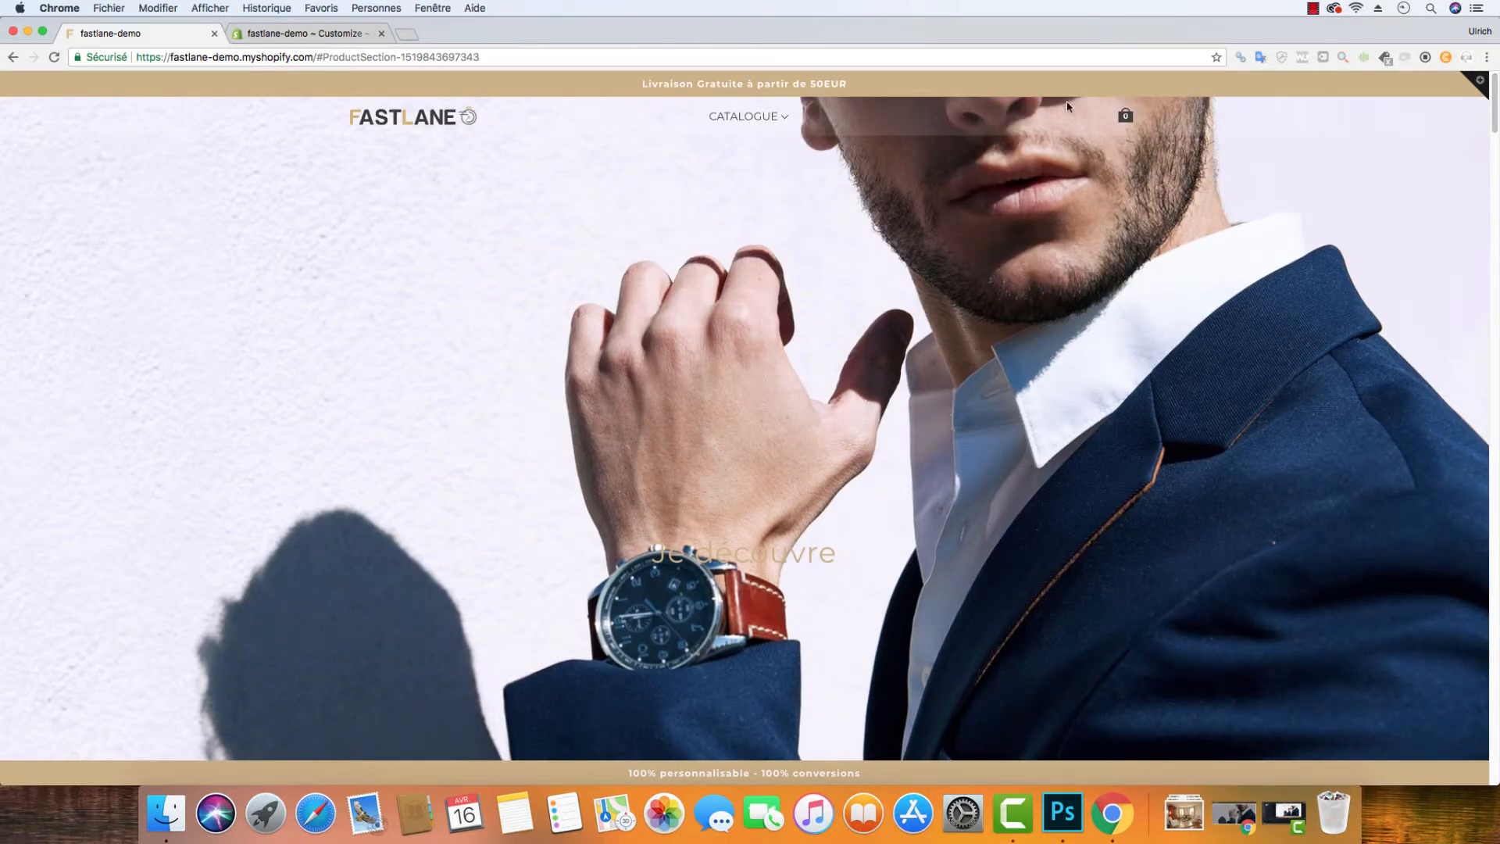
scroll(948, 498, down, 4)
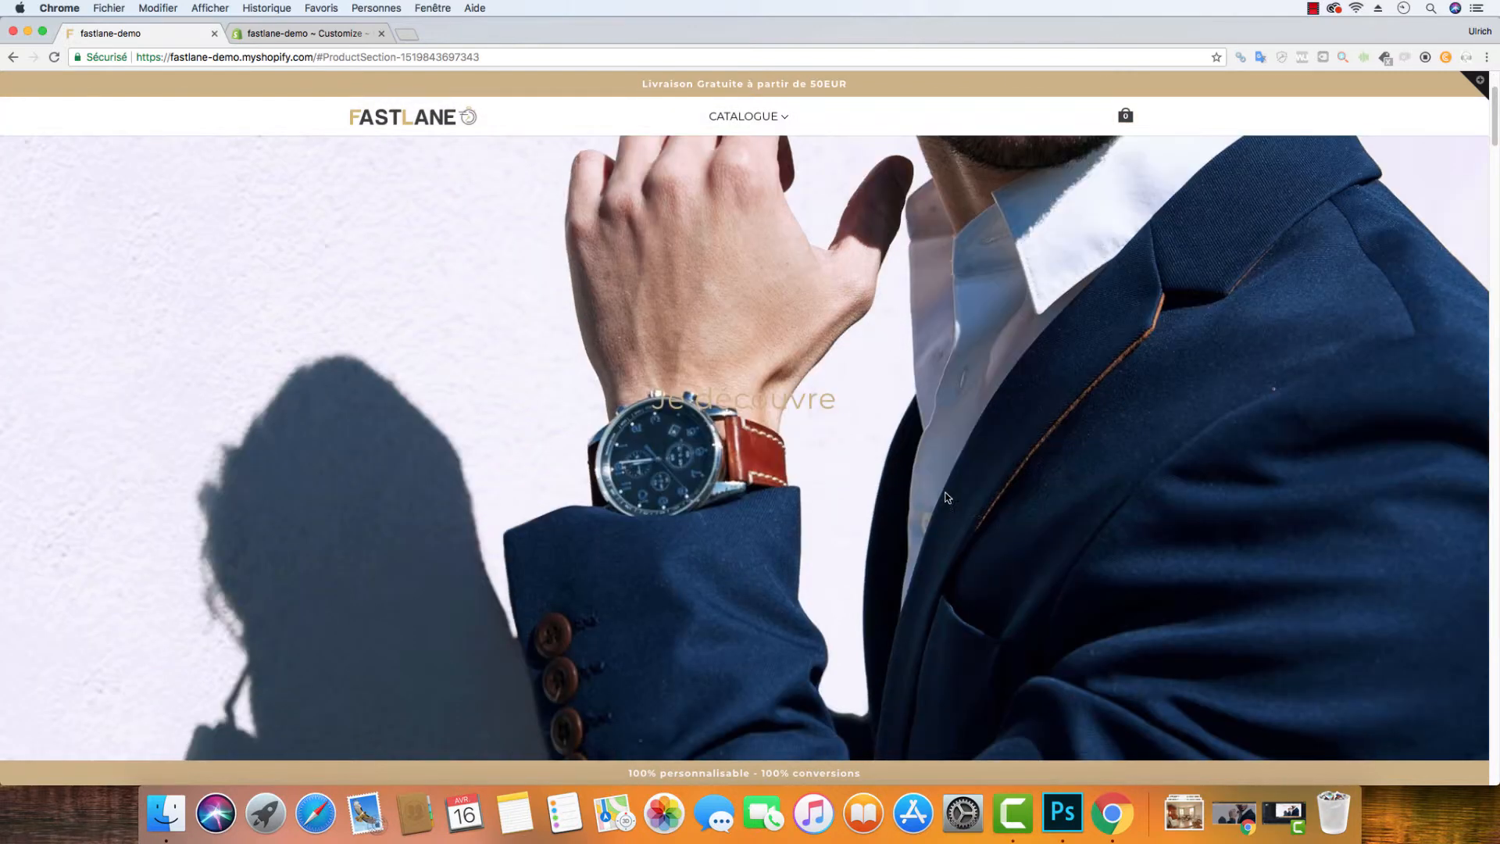
scroll(947, 499, down, 2)
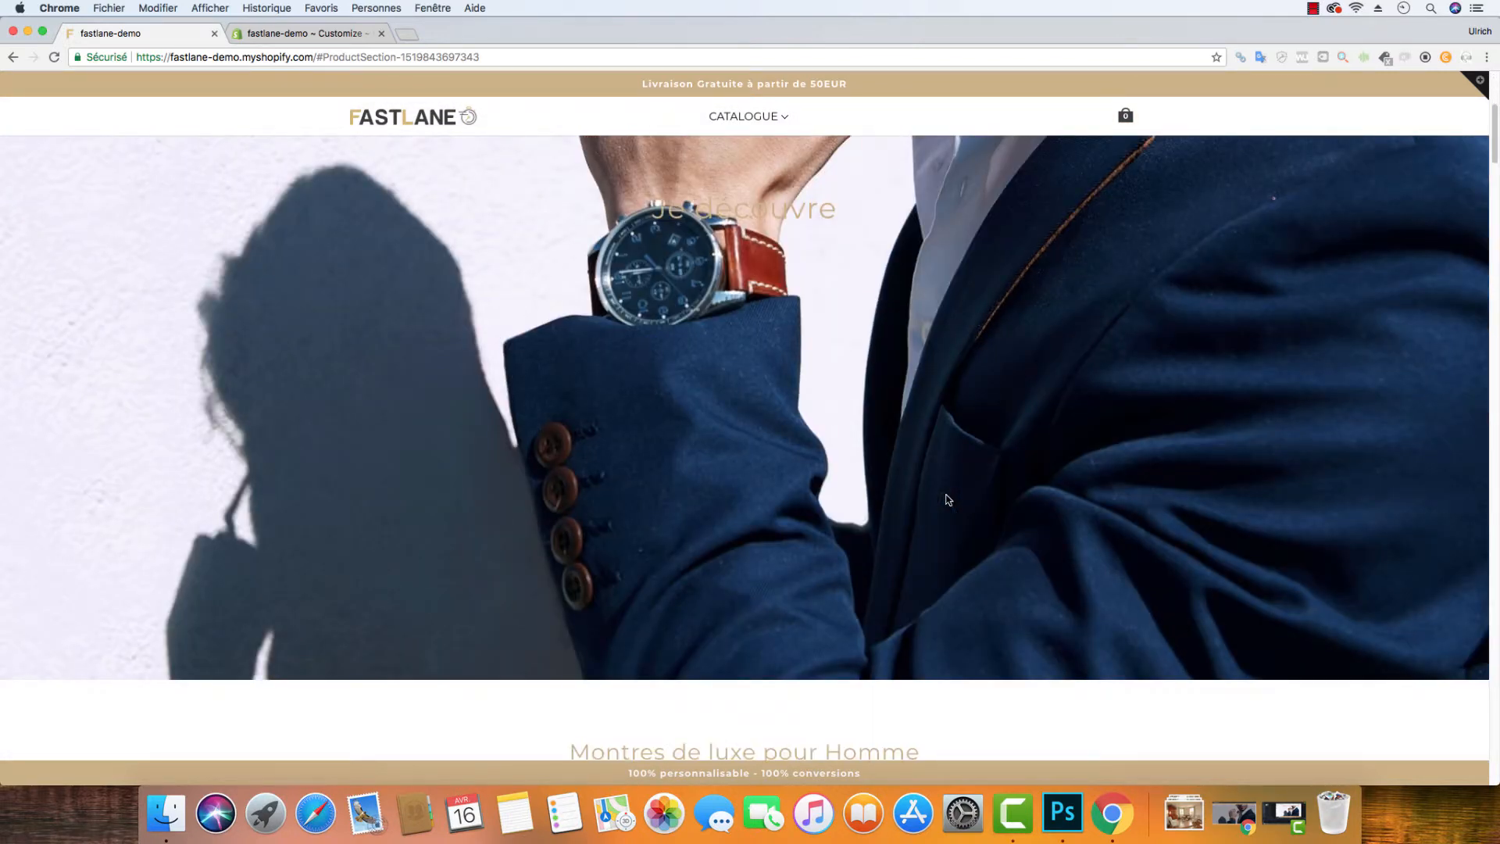
scroll(951, 537, down, 2)
scroll(933, 551, up, 8)
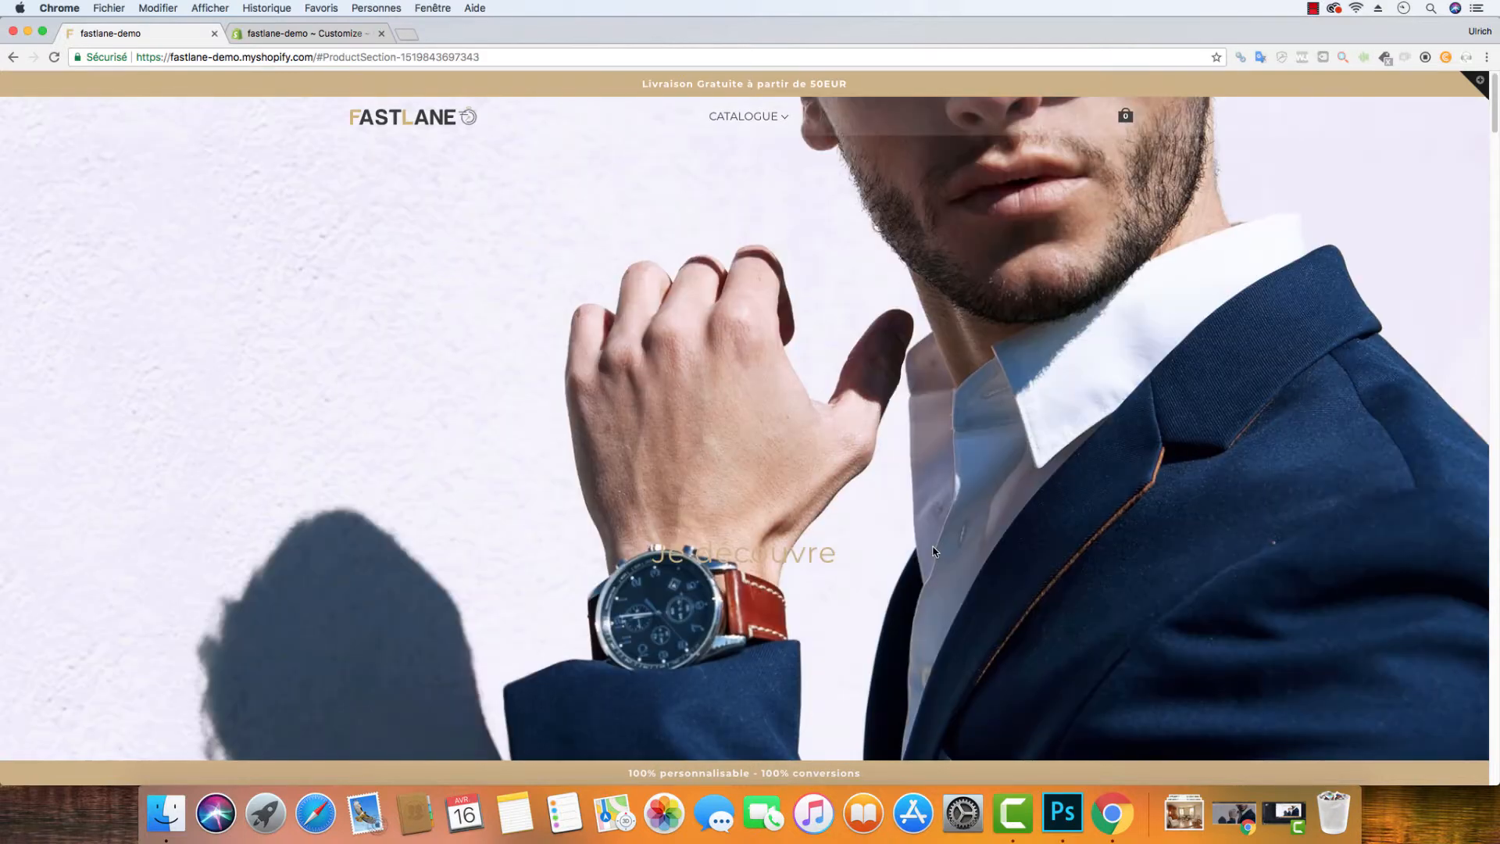
scroll(948, 409, down, 10)
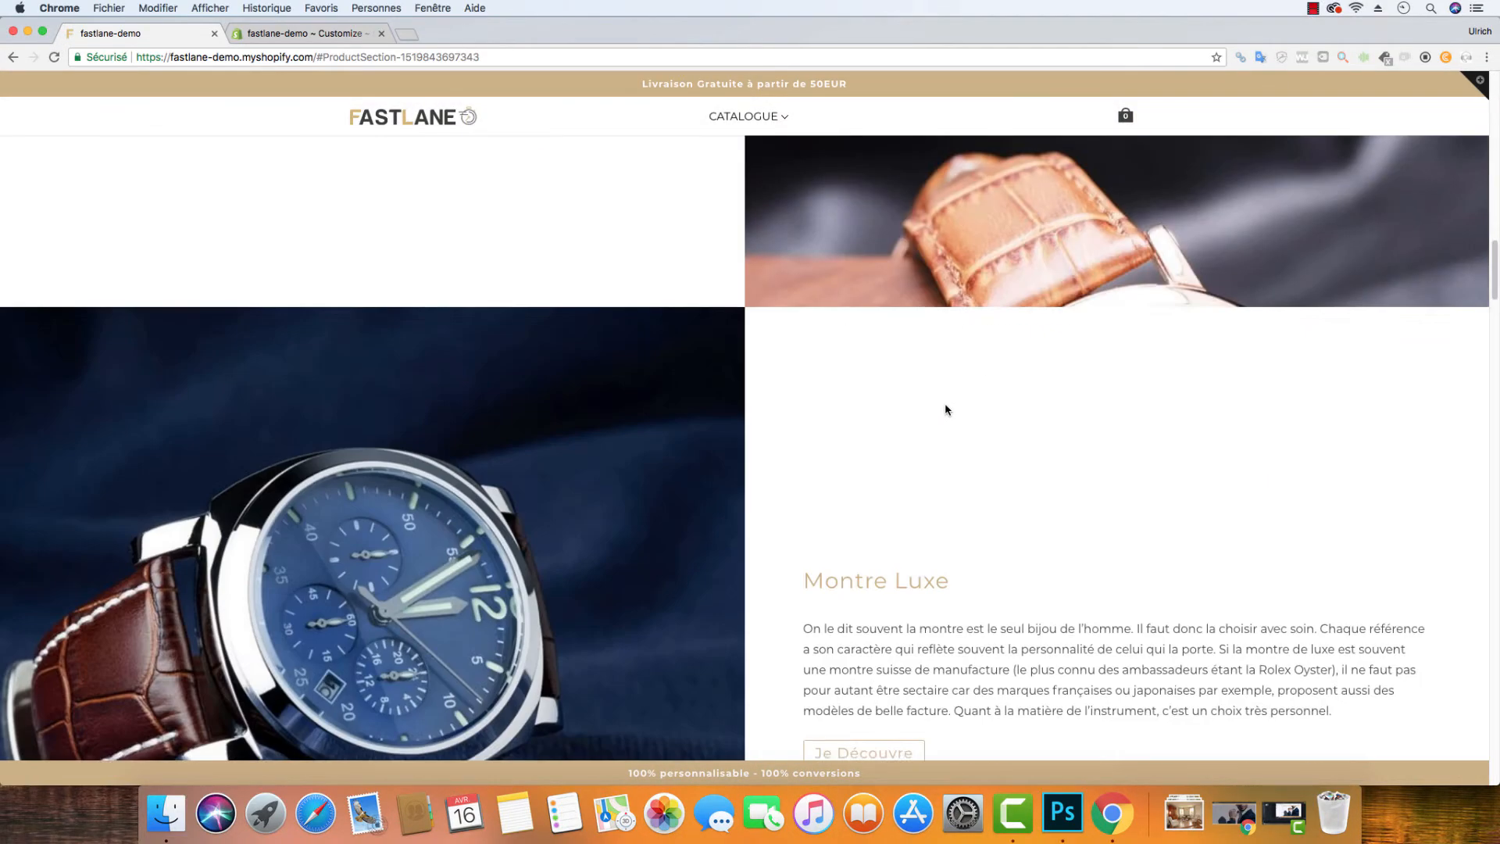
scroll(950, 409, up, 10)
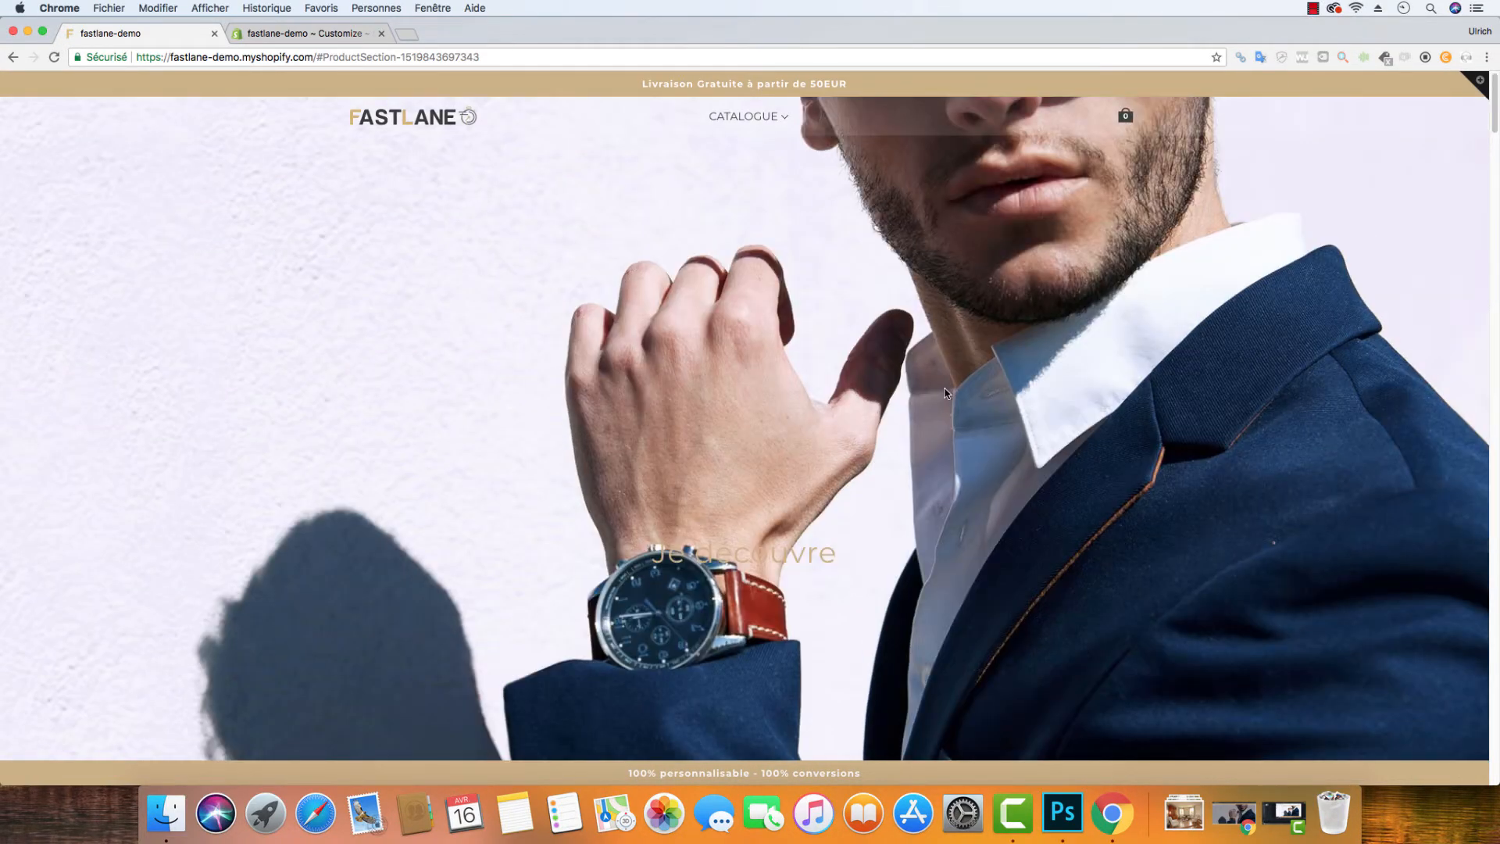
Back in the theme editor, add a second slide using the library's dark-suit photo of a man with a wristwatch, and save.
click(305, 32)
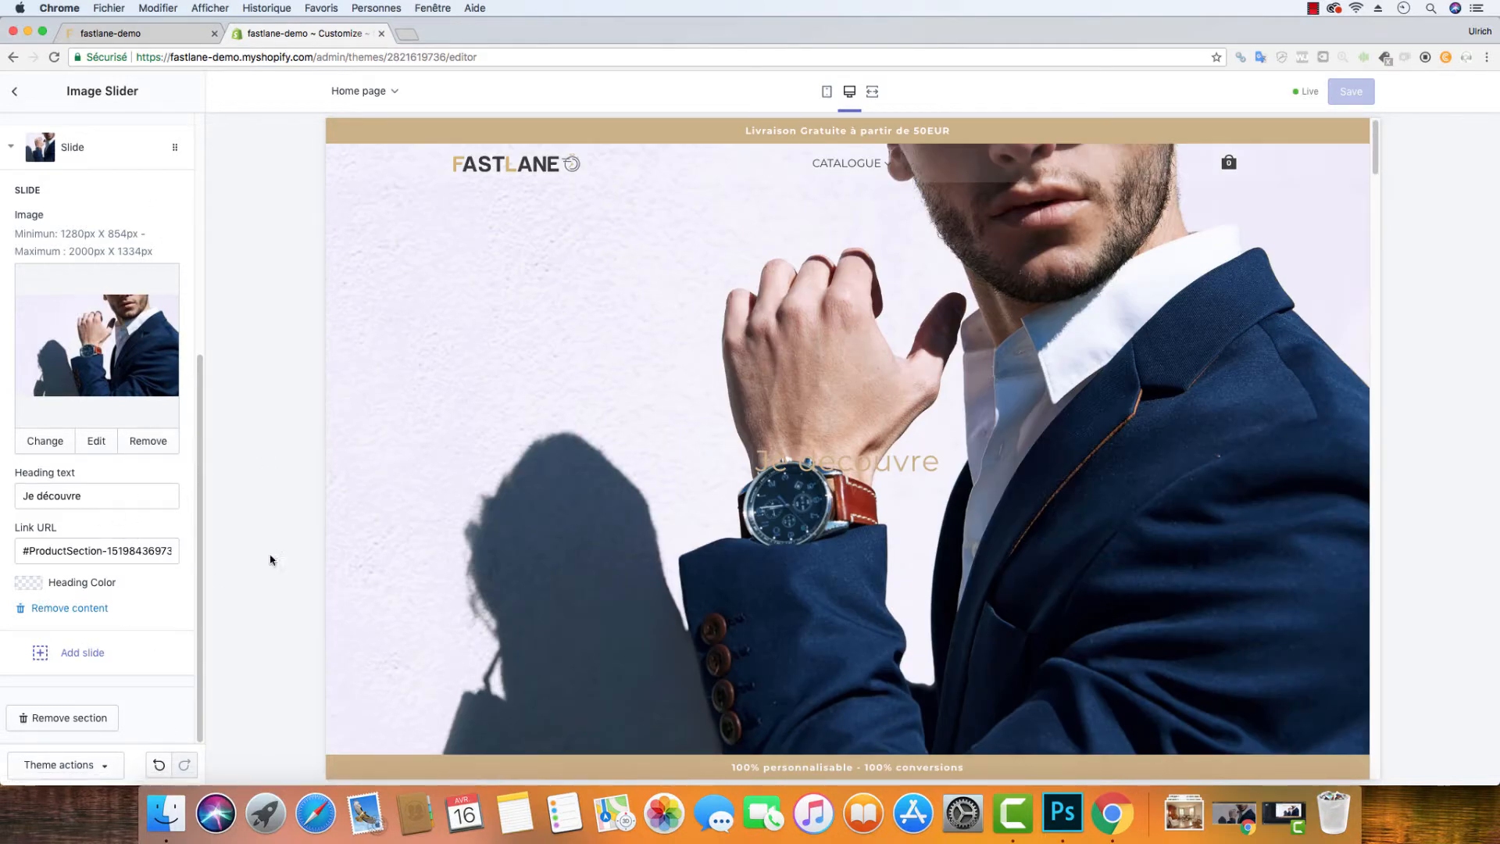
click(82, 654)
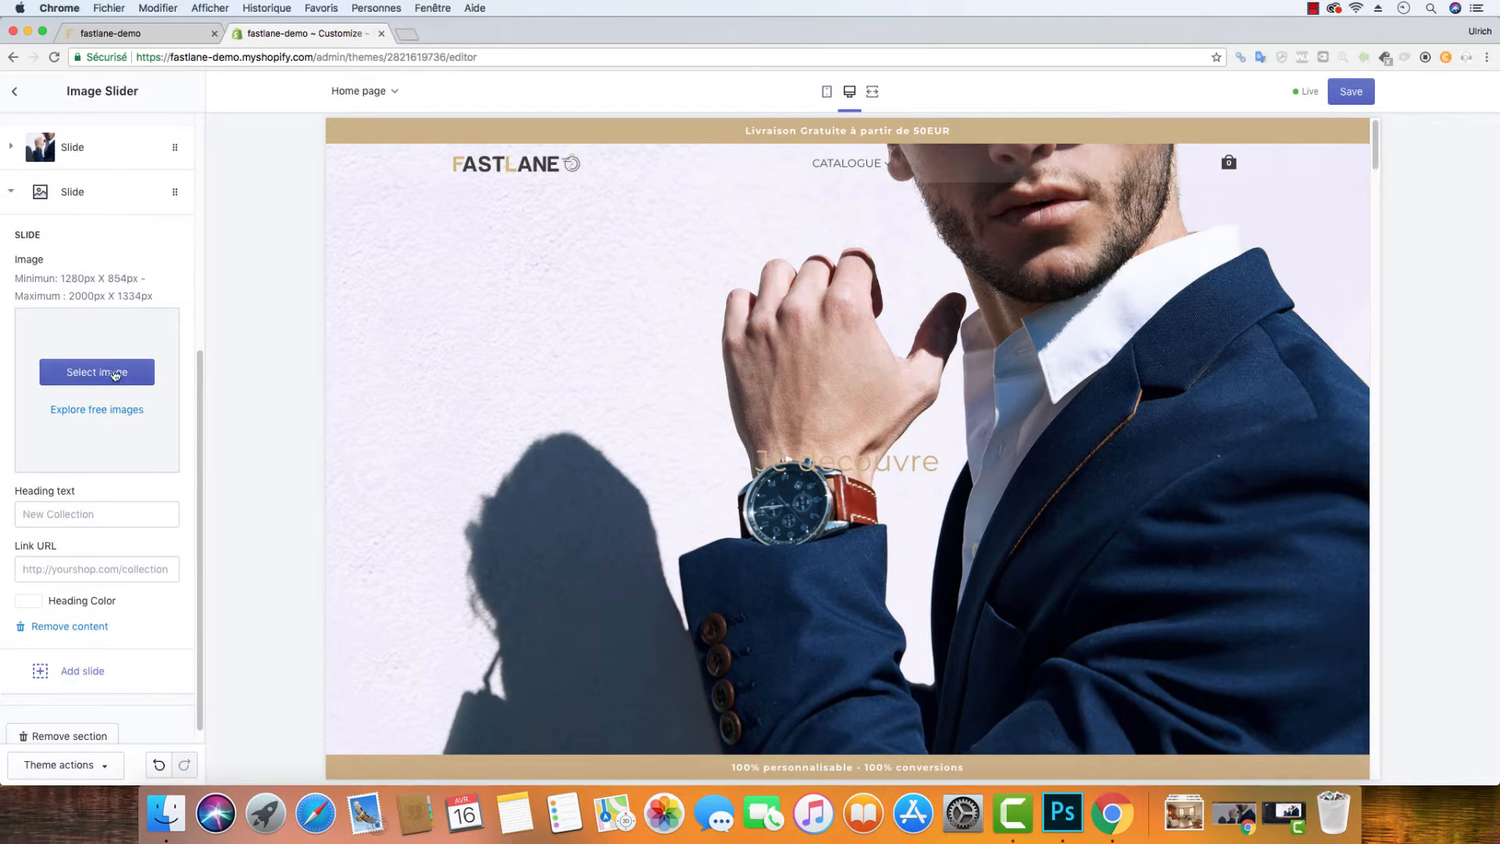
click(115, 374)
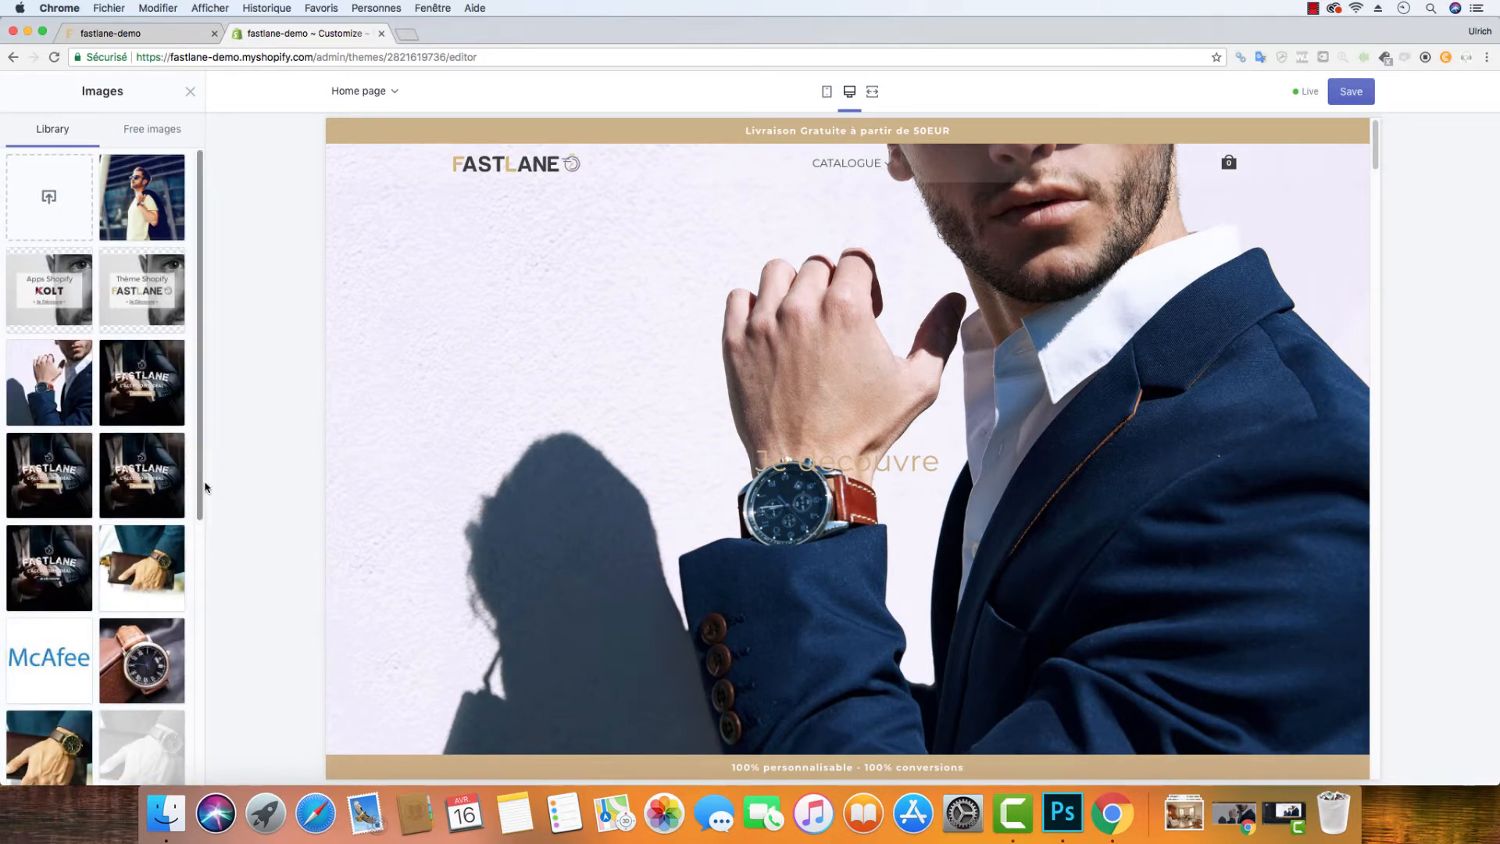
drag(200, 485, 193, 729)
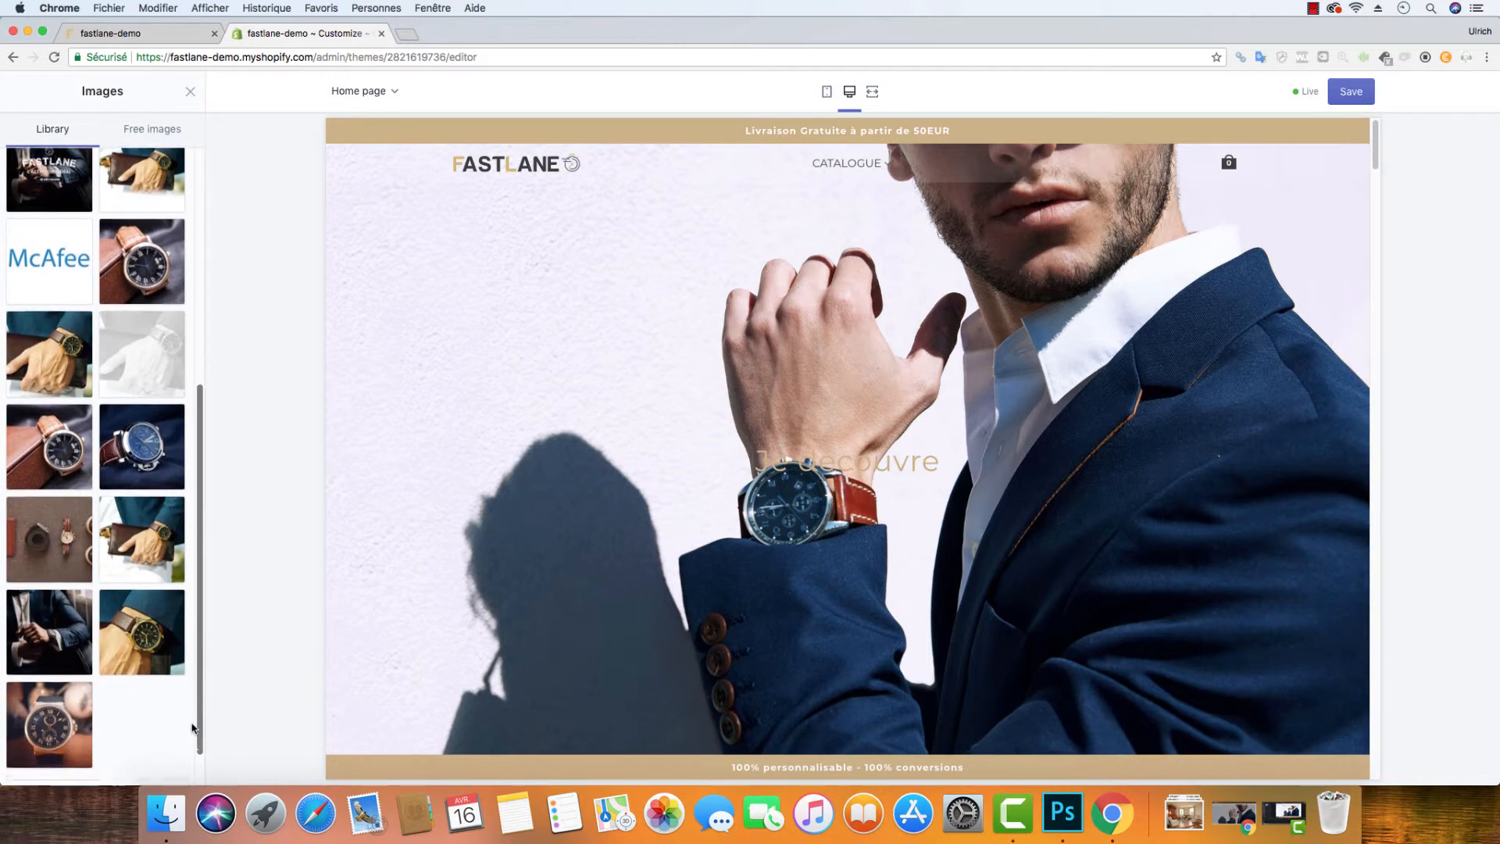
click(41, 598)
click(172, 766)
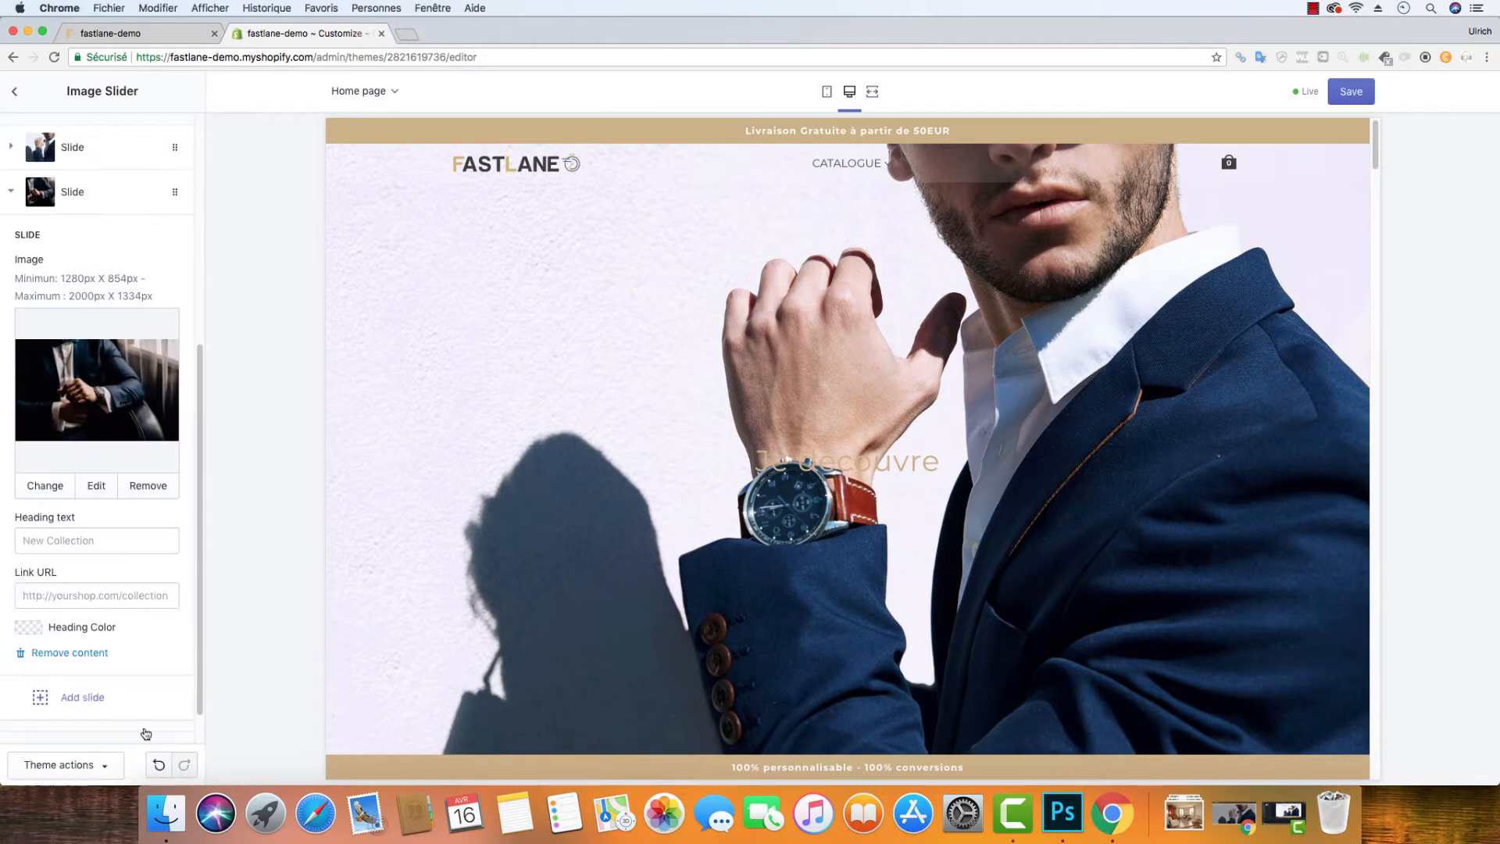
click(1364, 96)
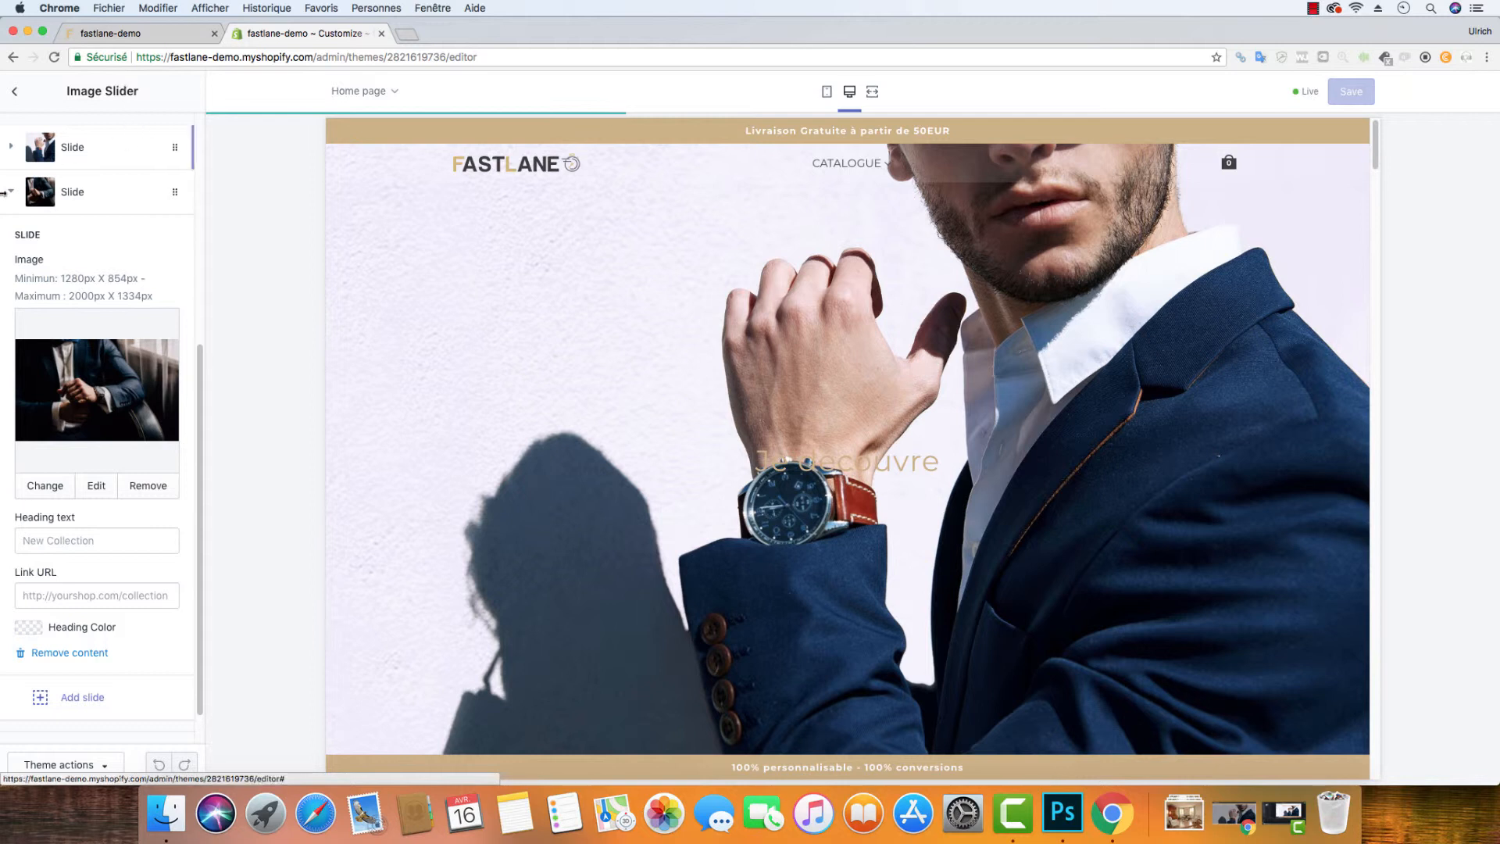
Collapse the second slide's settings and cycle through both slides in the preview.
click(16, 192)
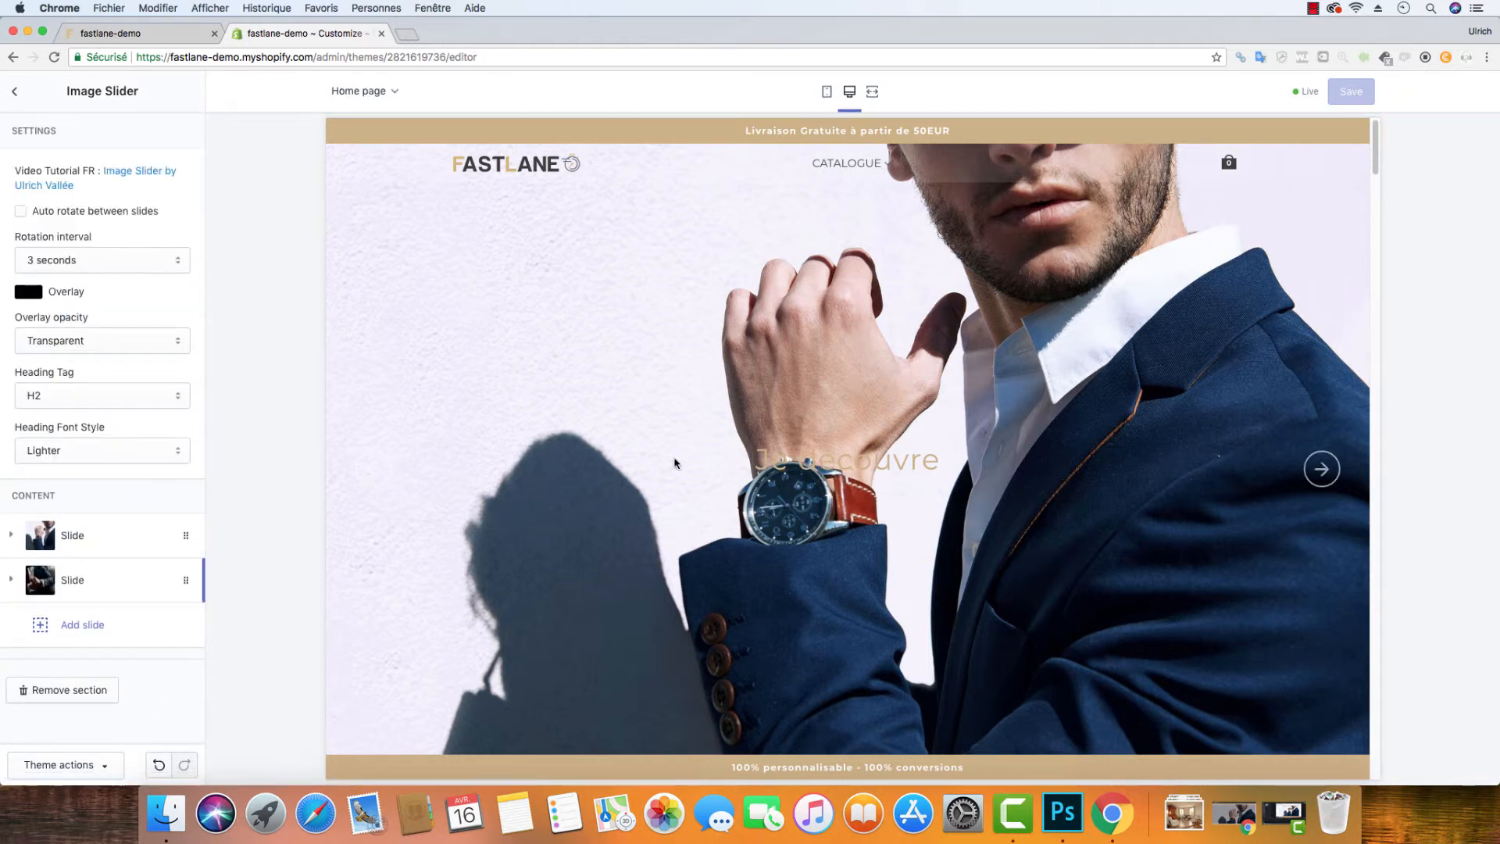
click(1322, 470)
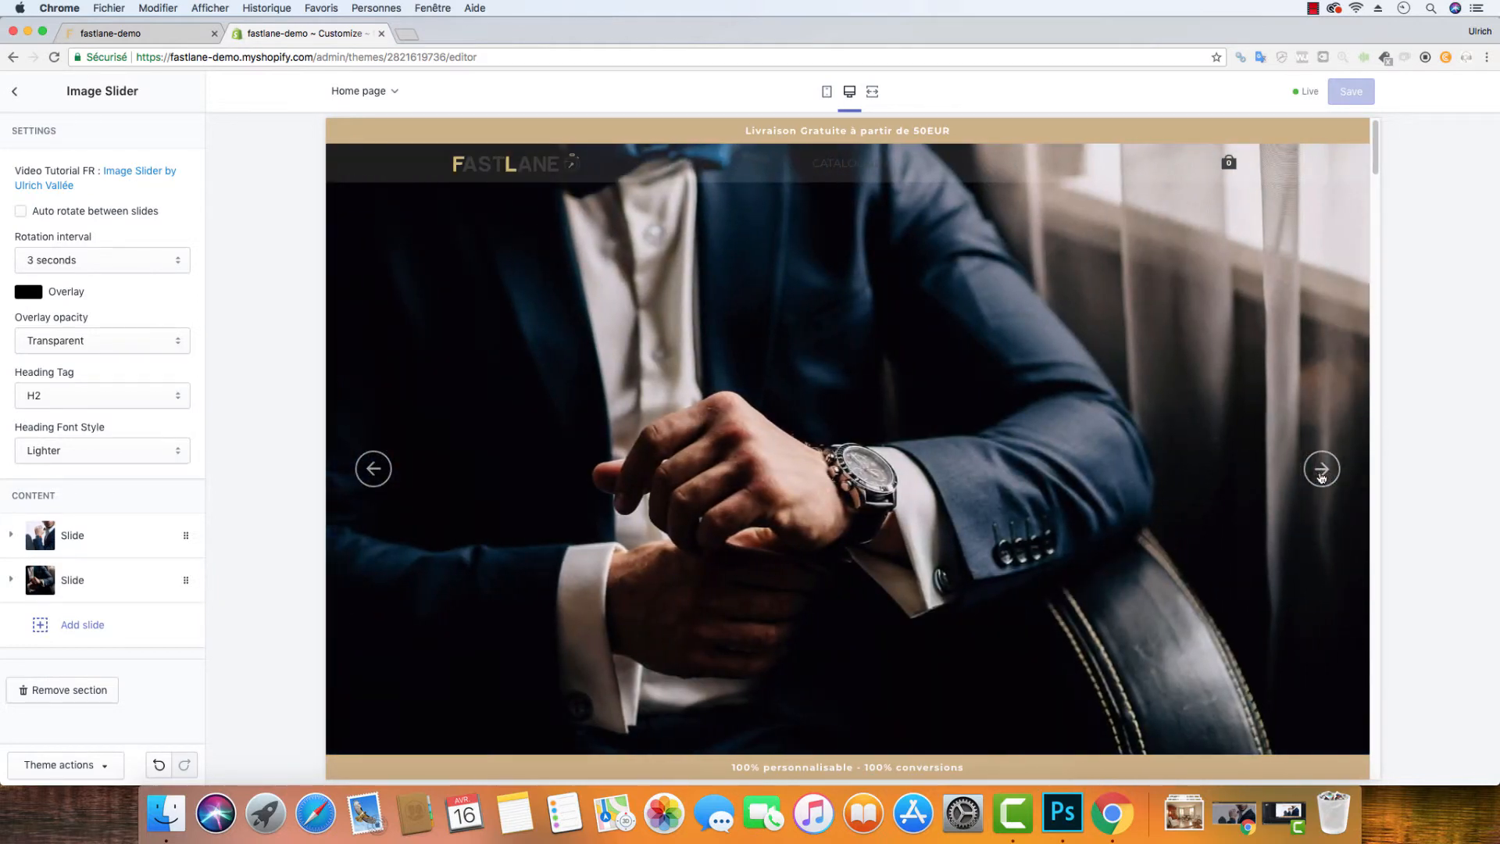
click(1321, 470)
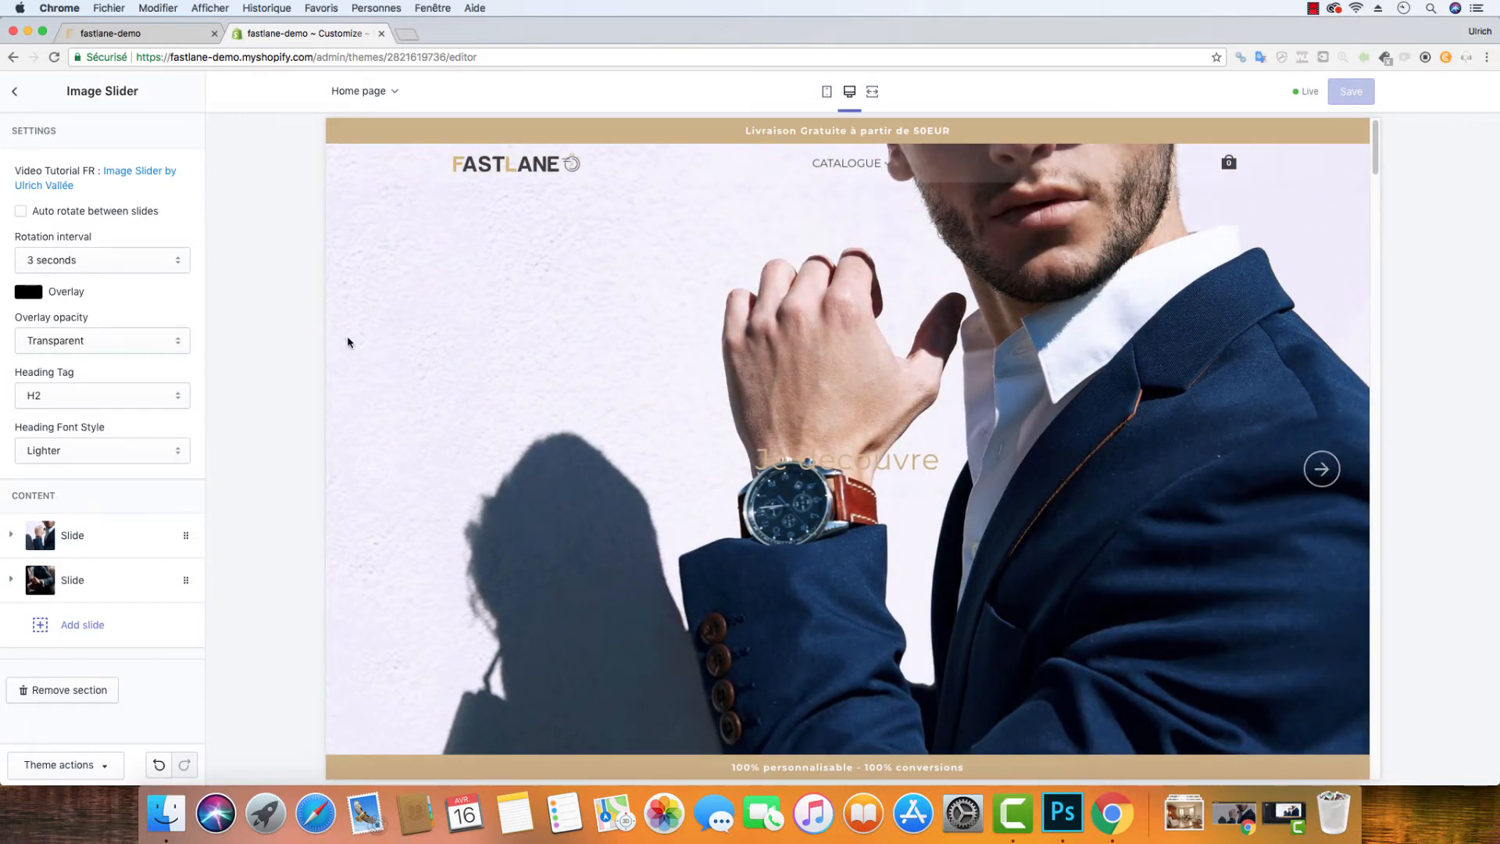
Check the rotation interval setting and try toggling automatic rotation between slides.
click(92, 265)
click(22, 218)
click(21, 211)
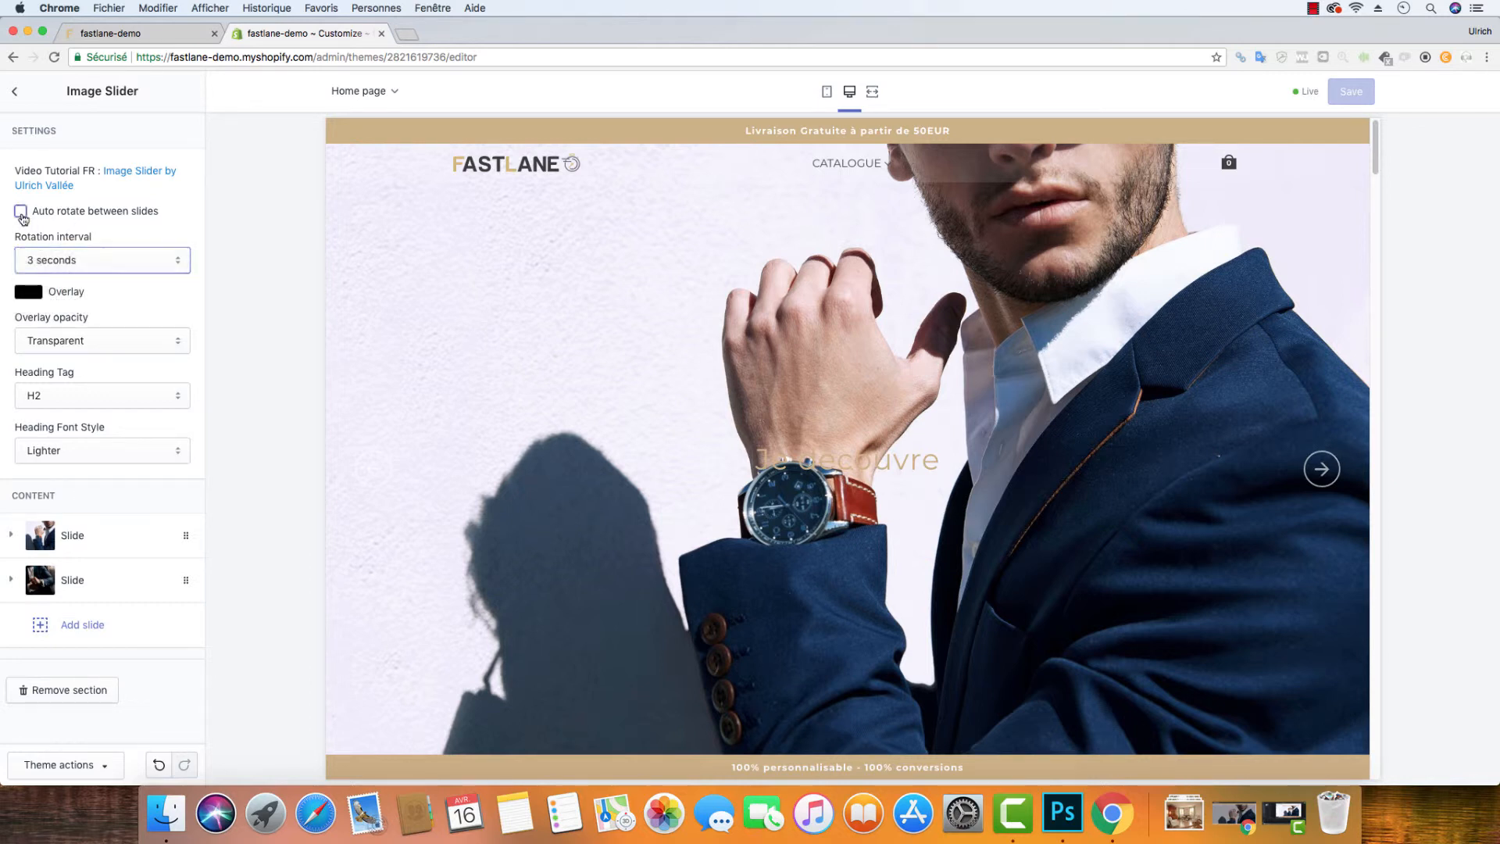
click(20, 211)
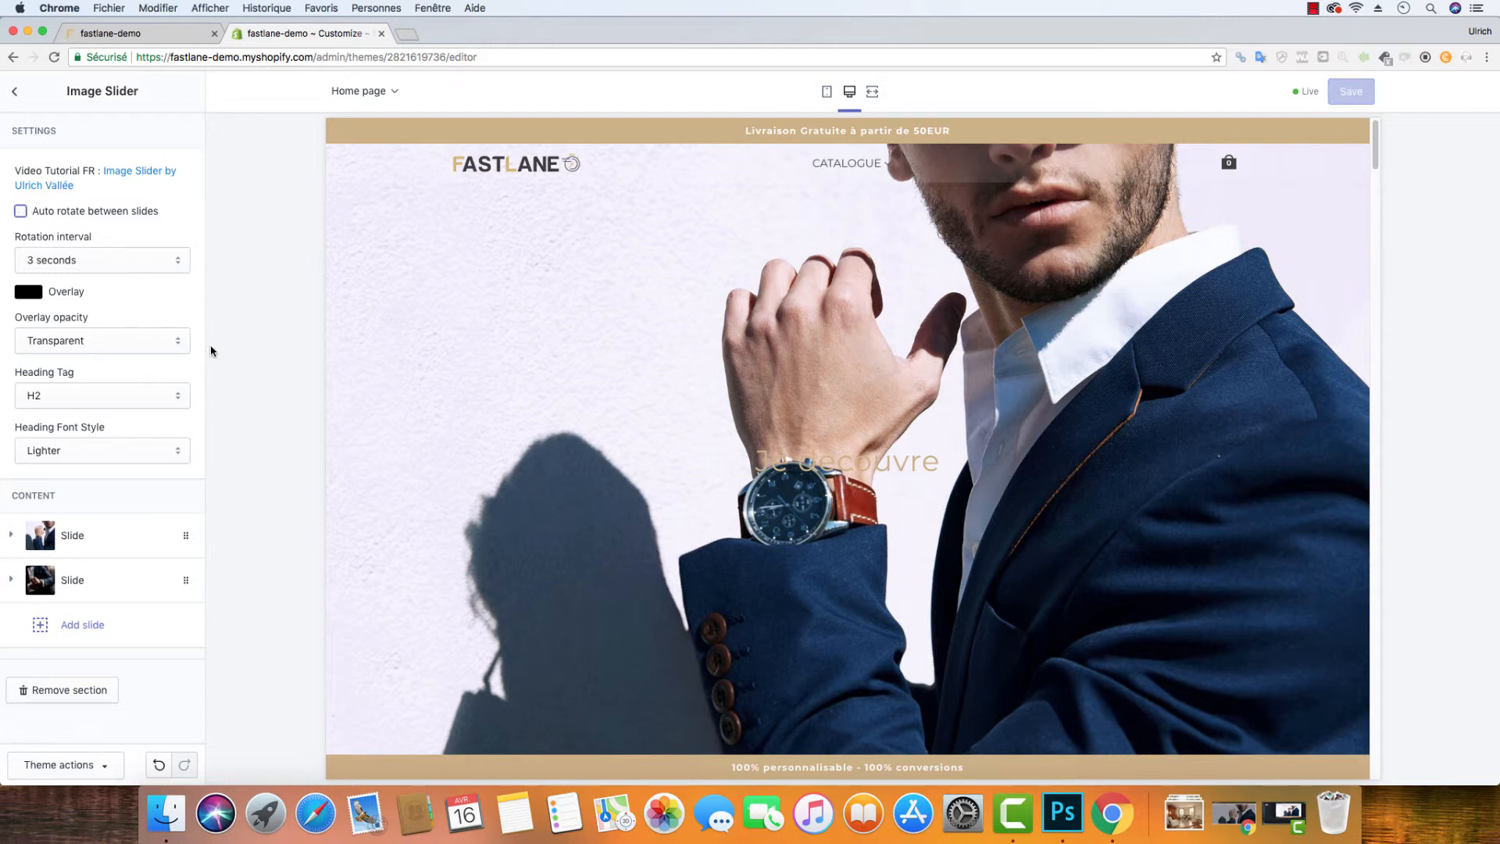
Expand the first slide's settings and highlight its minimum and maximum image dimensions.
click(63, 534)
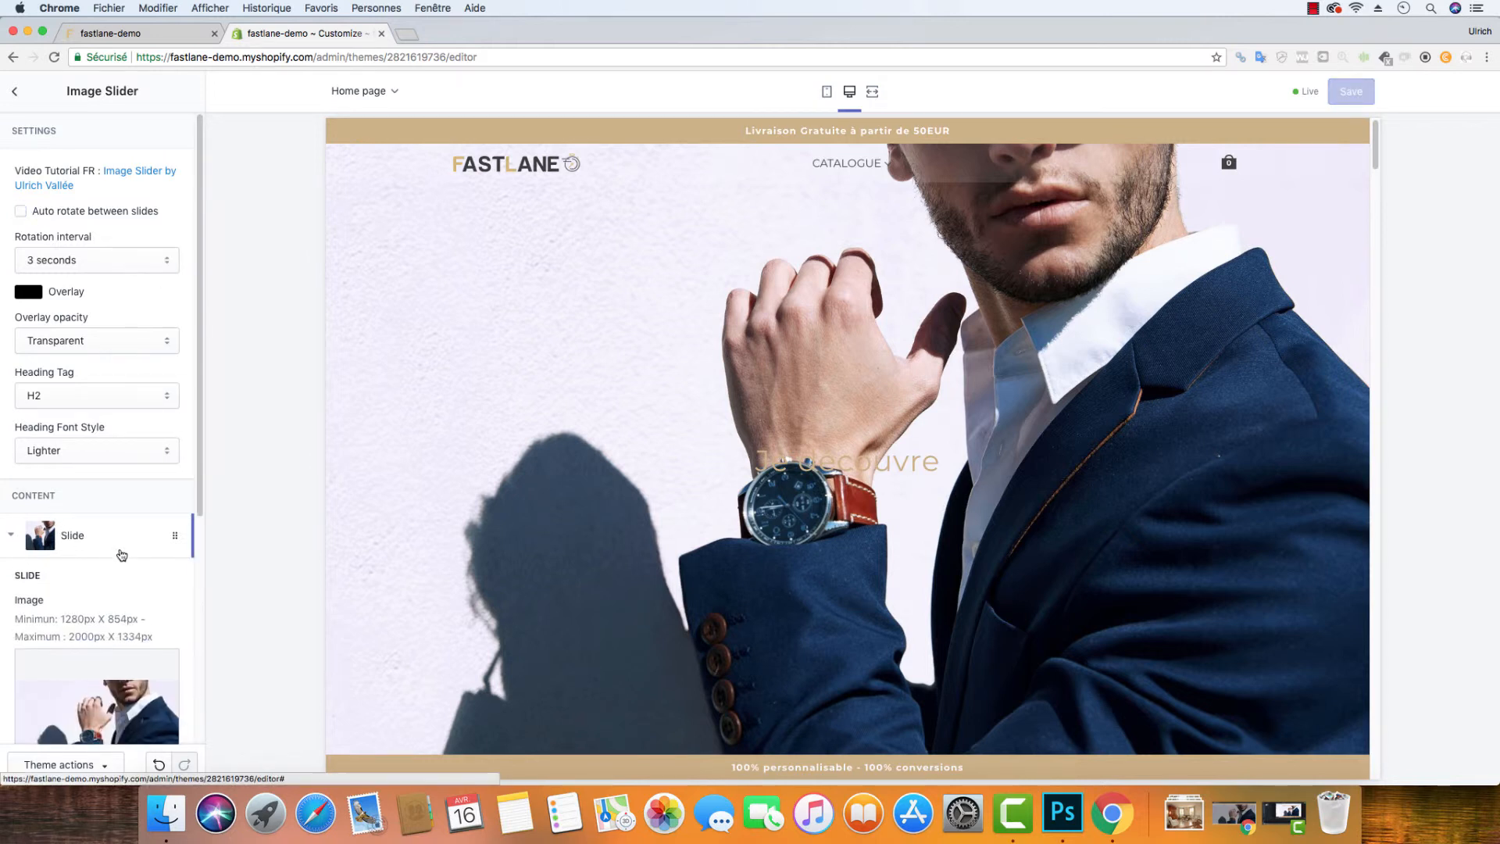
scroll(114, 580, down, 2)
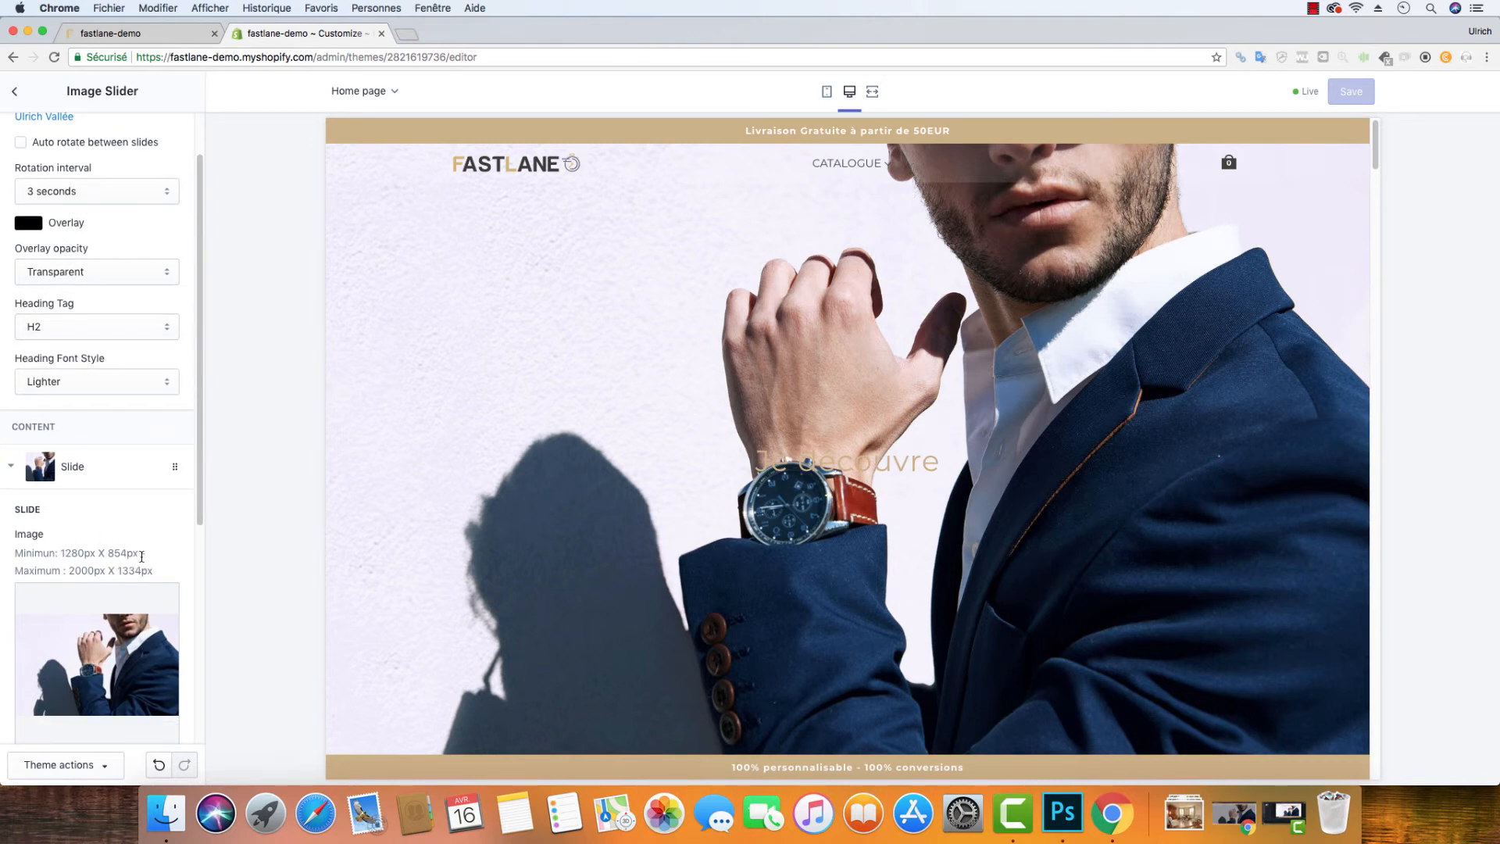
drag(141, 556, 76, 556)
drag(162, 571, 76, 570)
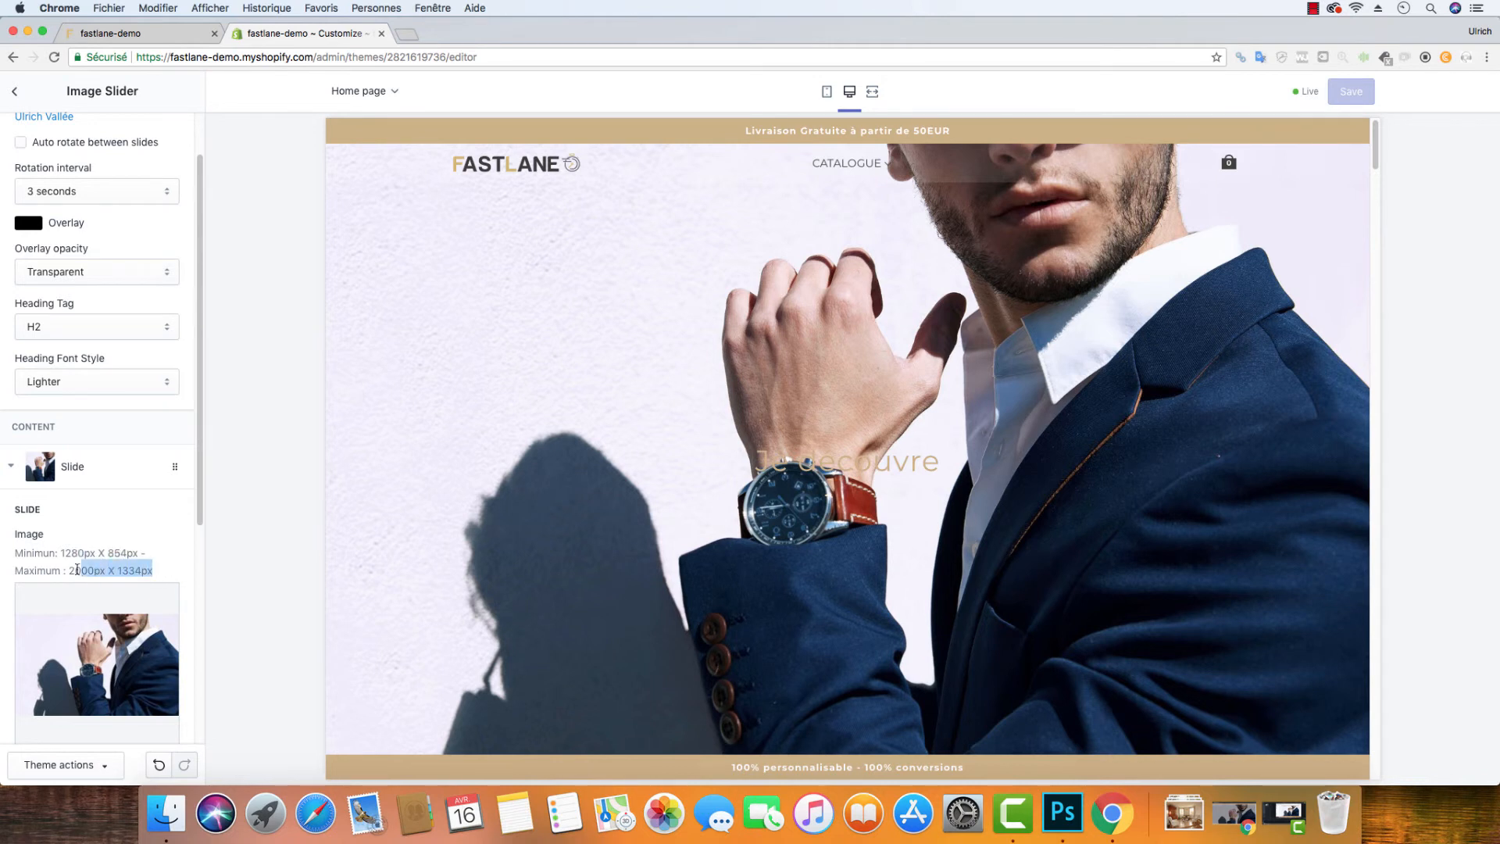